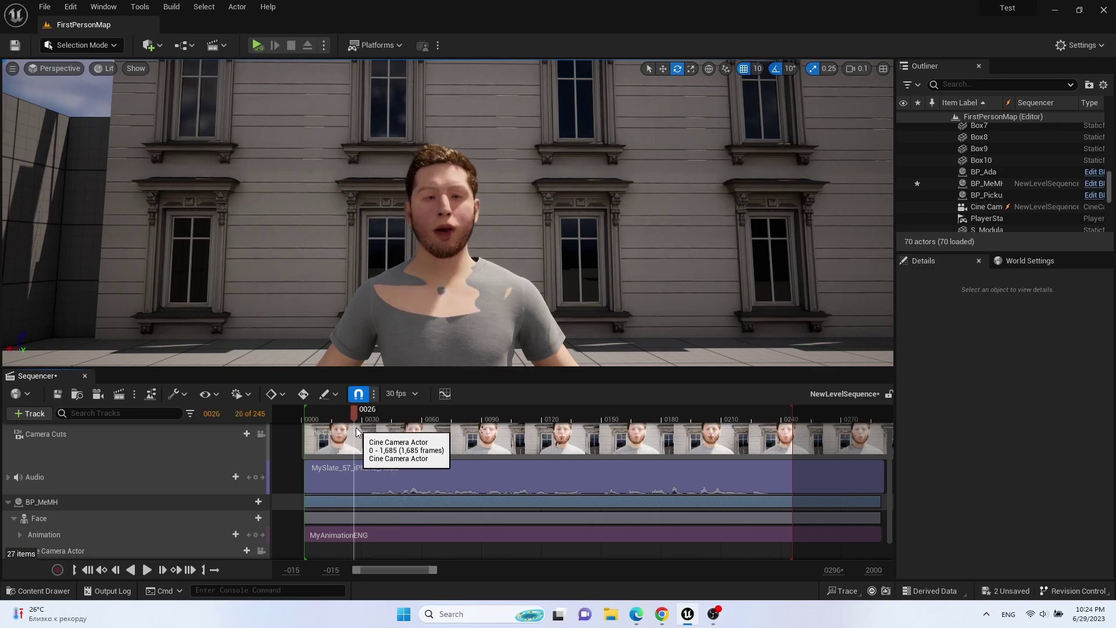
# - Delete the old MyAnimationENG animation track from BP_MeMH's Face in the level sequence
pyautogui.scroll(-1, 118, 511)
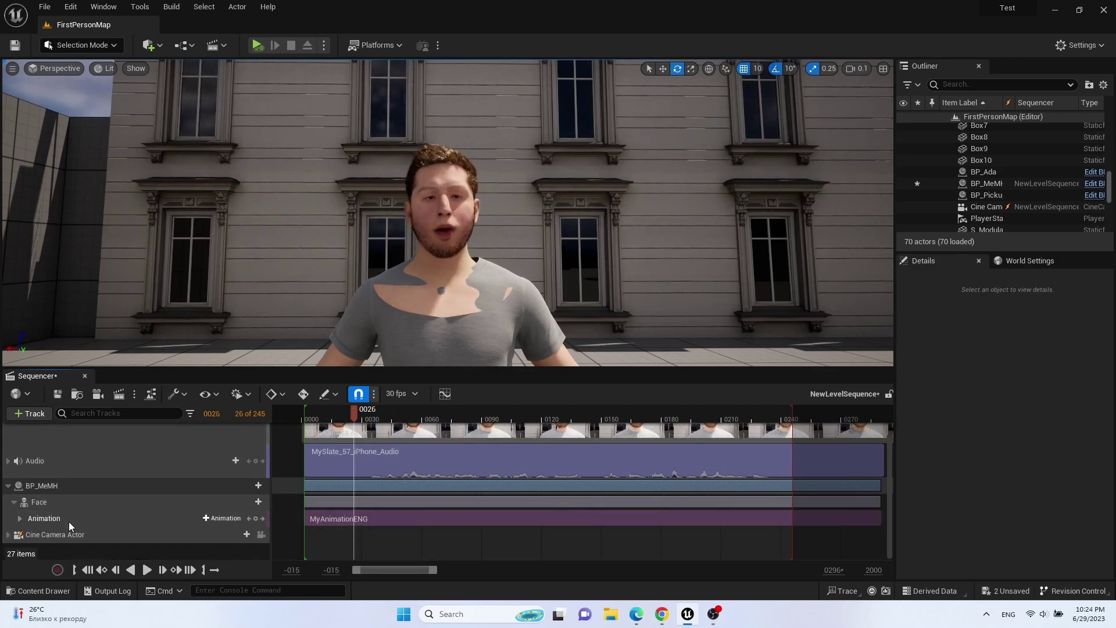
pyautogui.click(69, 522)
pyautogui.press('Delete')
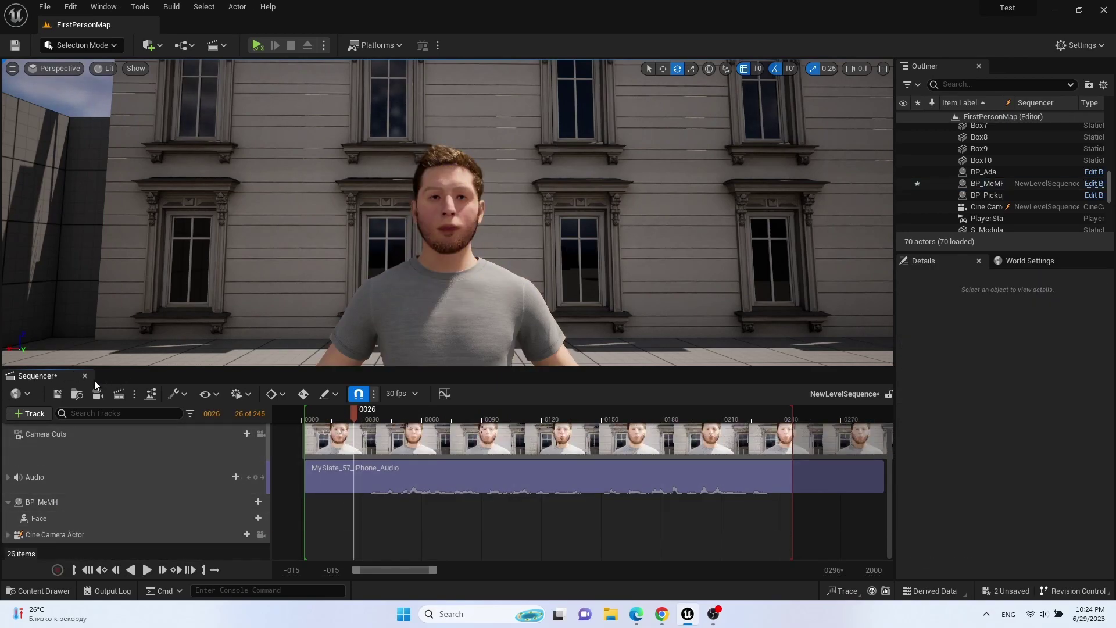
# - Close Sequencer and open the NewMetaHumanPerformance asset from the content drawer
pyautogui.click(82, 377)
pyautogui.hotkey('ctrl', 'space')
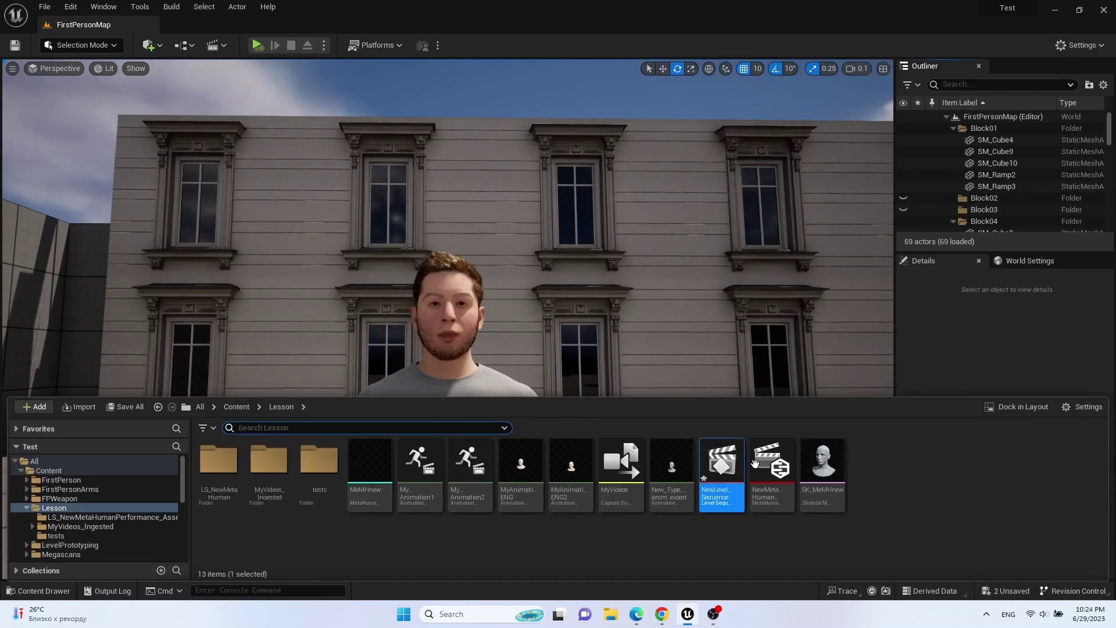
pyautogui.click(756, 462)
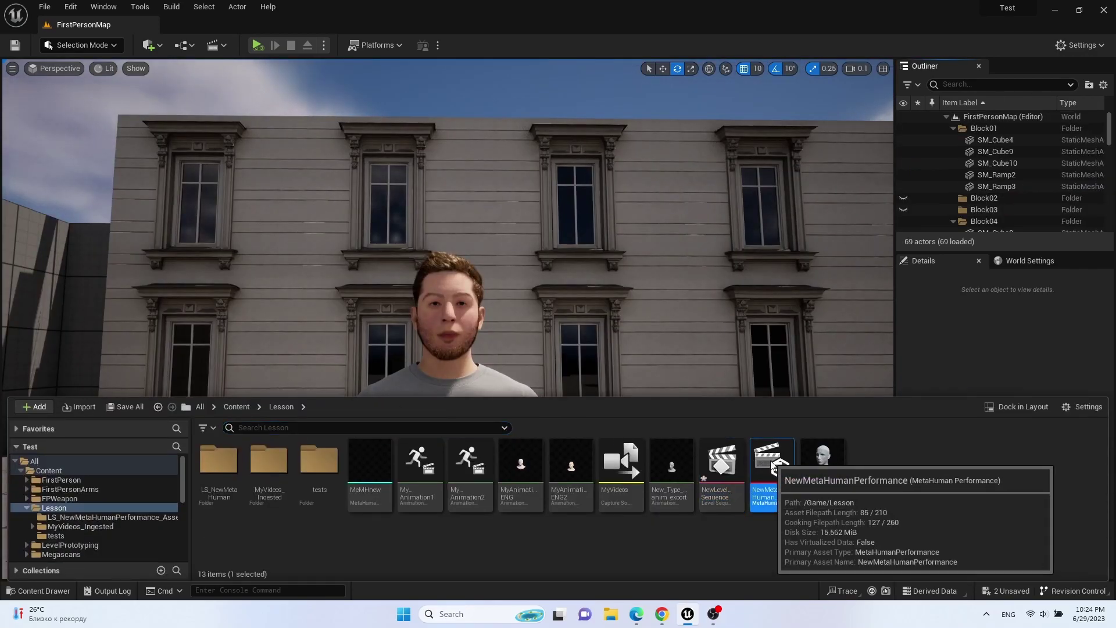
pyautogui.doubleClick(771, 464)
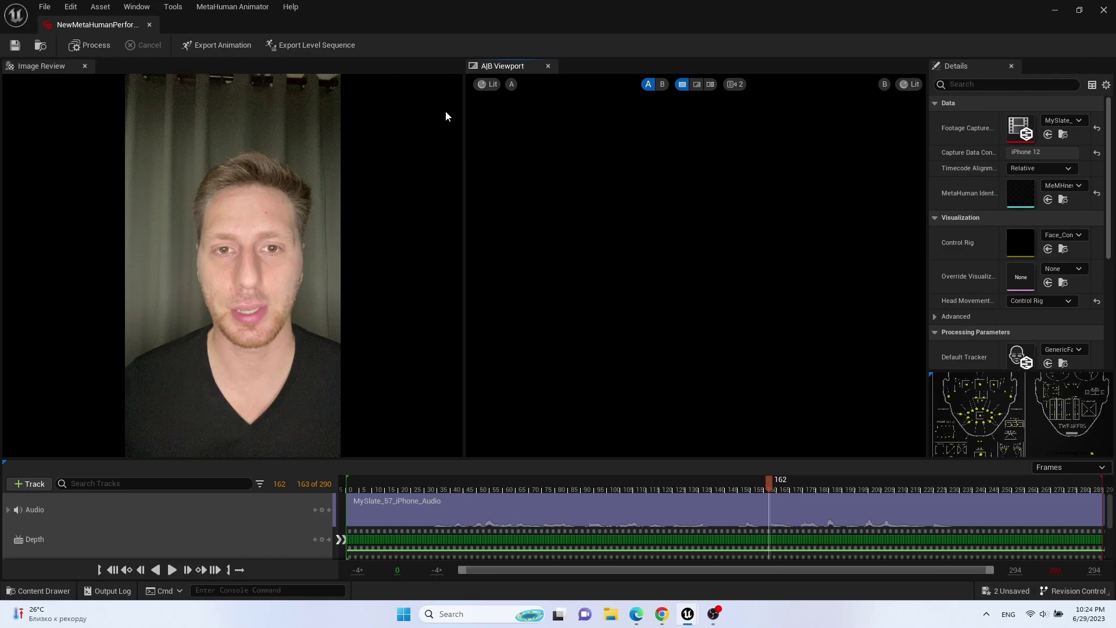
# - Export the performance as a level sequence named New_method_export
pyautogui.click(317, 45)
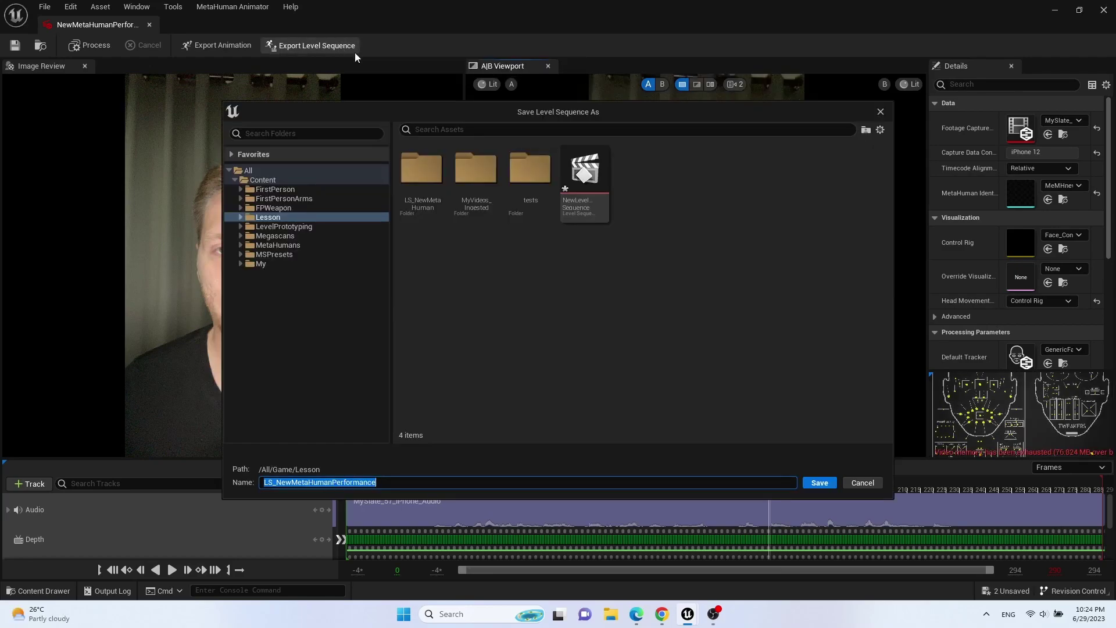
pyautogui.write('New_method_export')
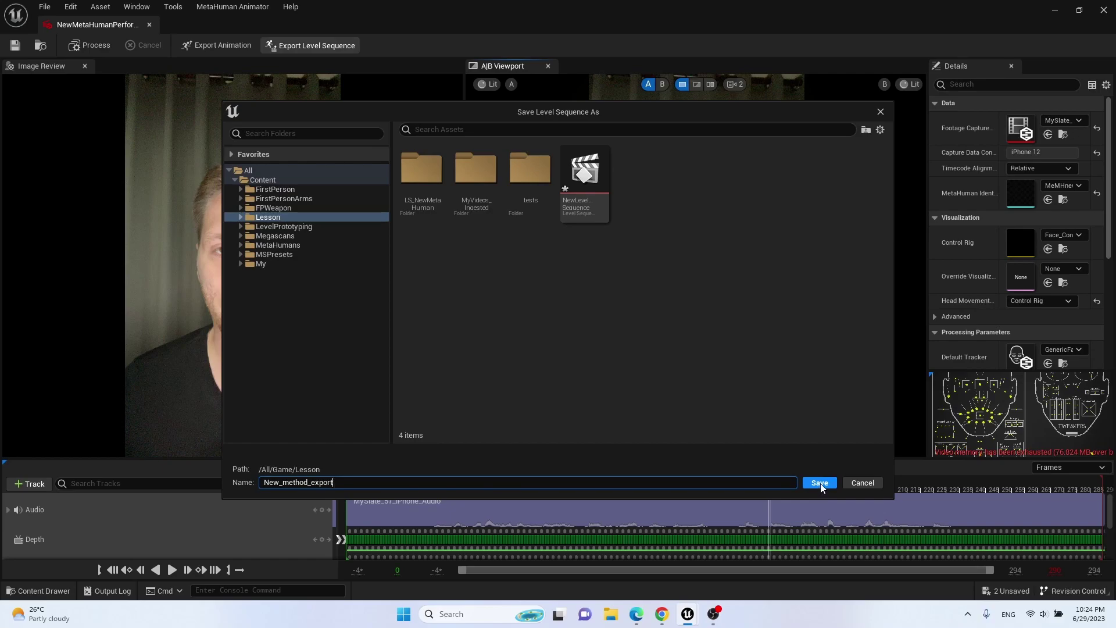
pyautogui.click(820, 483)
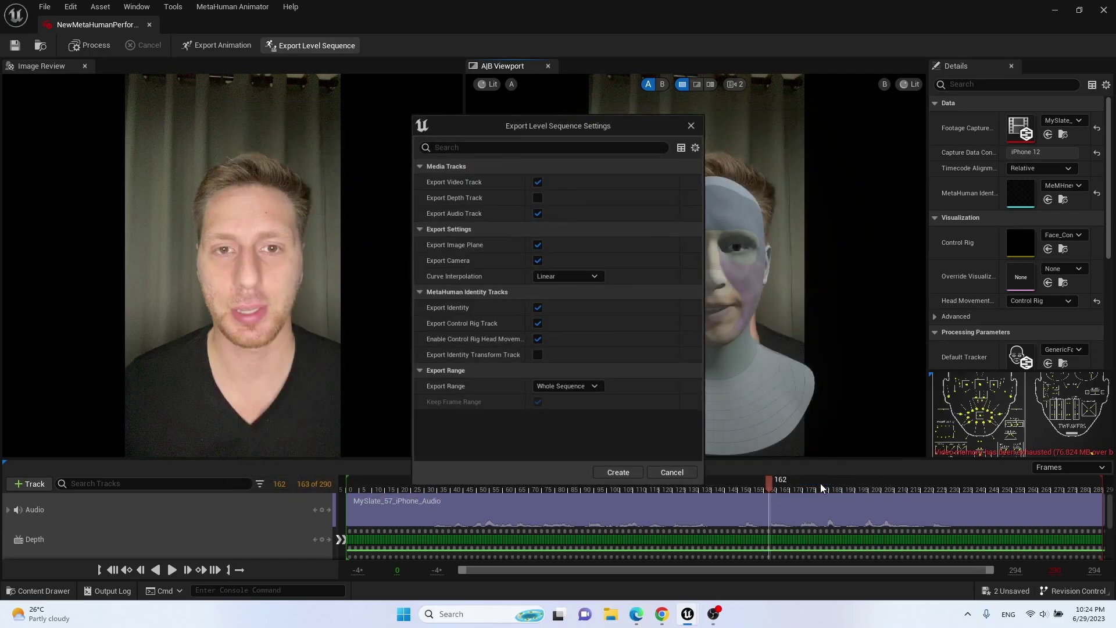
# - Create and open New_method_export, view through NewMetaHumanPerformance Camera, and scrub the face animation
pyautogui.click(625, 472)
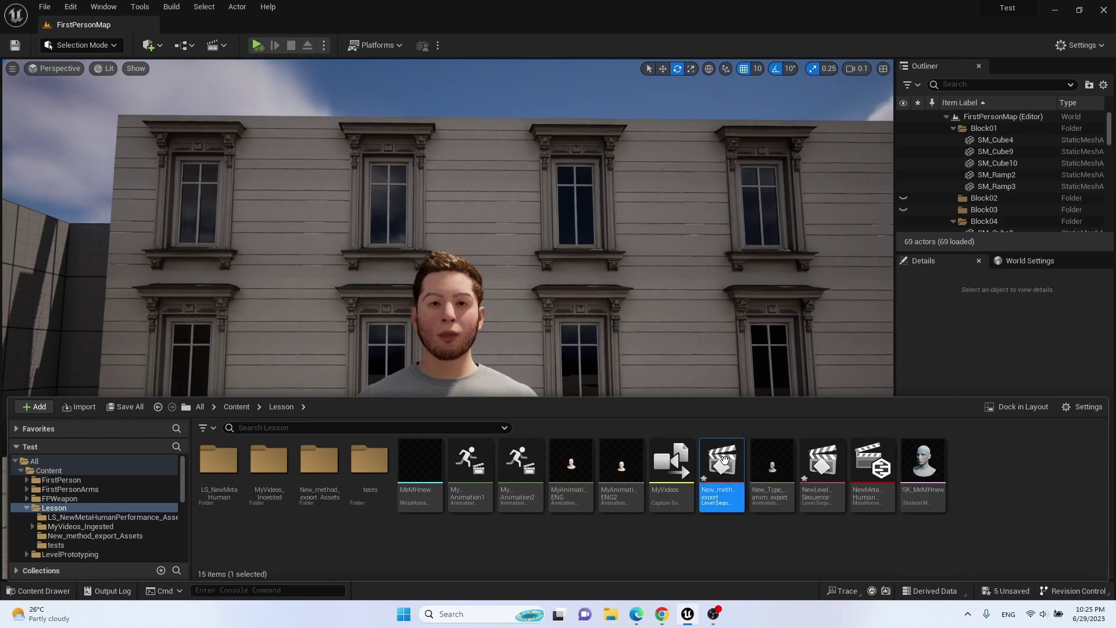
pyautogui.doubleClick(723, 459)
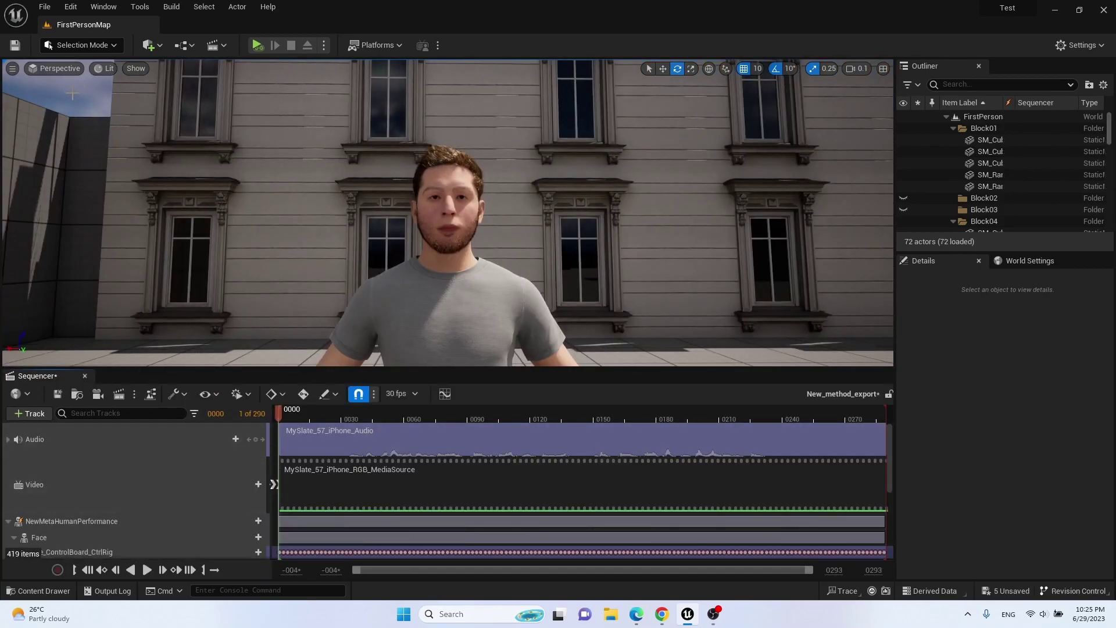
pyautogui.click(60, 68)
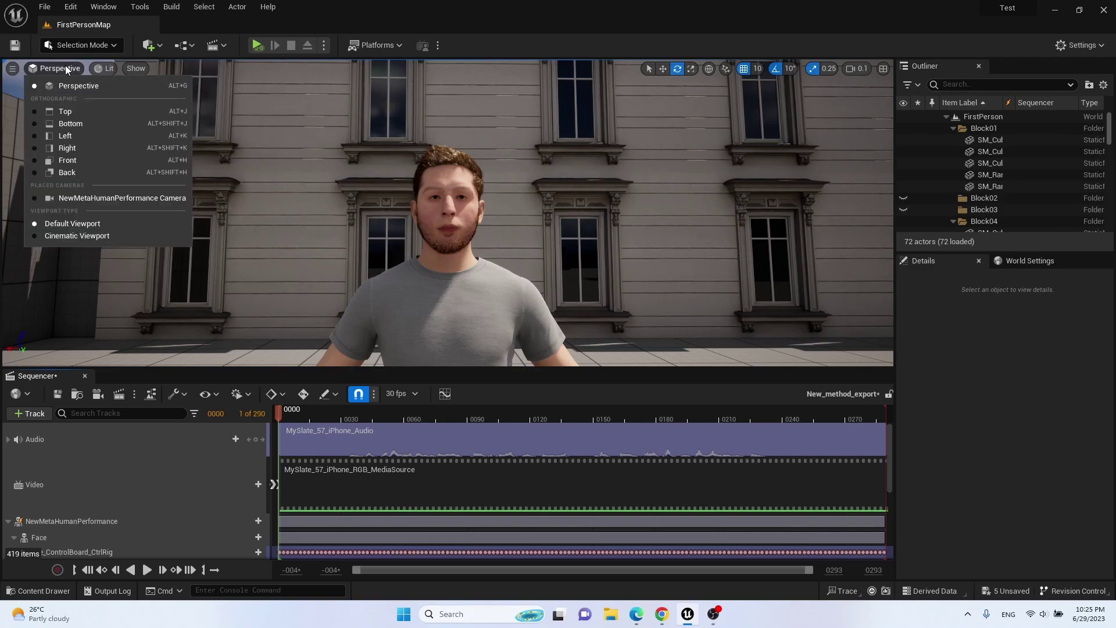
pyautogui.click(87, 198)
pyautogui.click(317, 413)
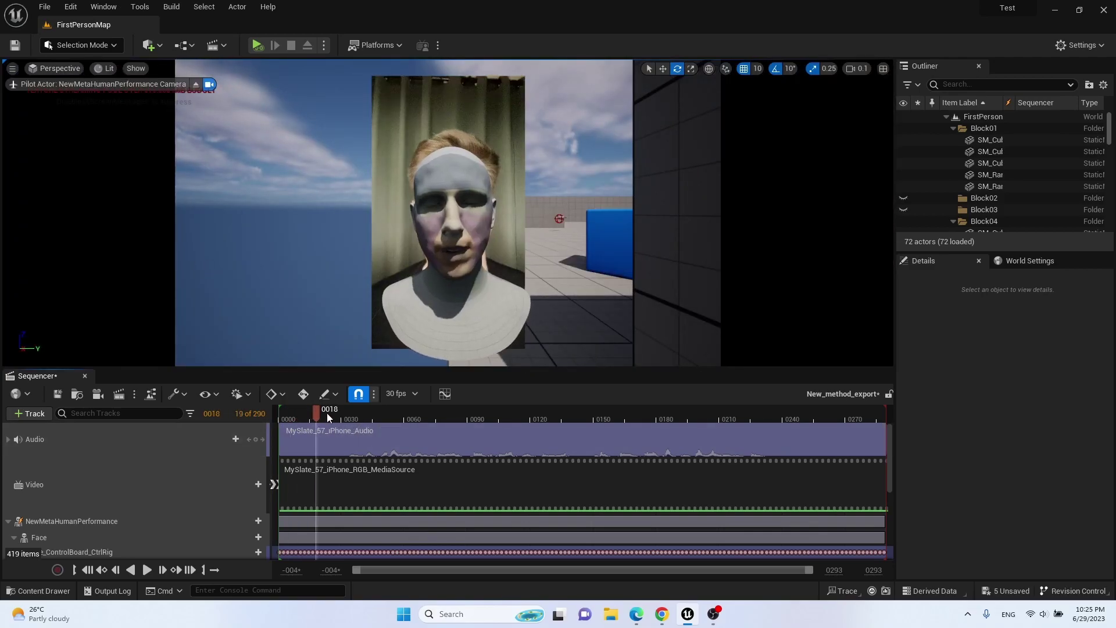
pyautogui.moveTo(326, 412); pyautogui.dragTo(506, 413)
pyautogui.scroll(-3, 142, 486)
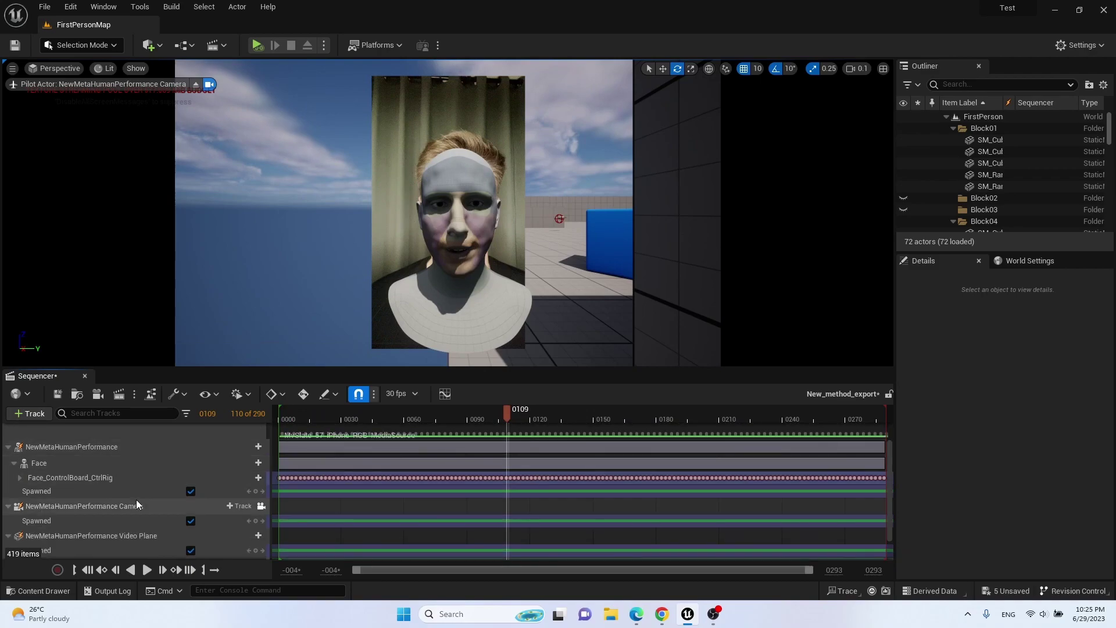
# - Bake the Face track into an animation sequence named New_method_anination in the Lesson folder
pyautogui.click(38, 463)
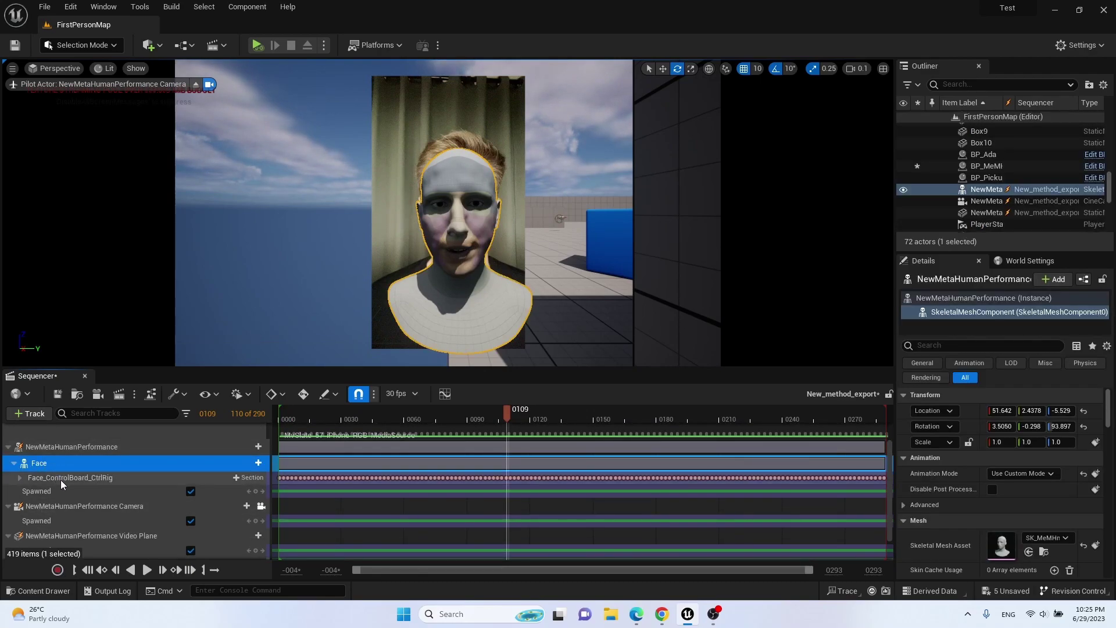
pyautogui.rightClick(53, 464)
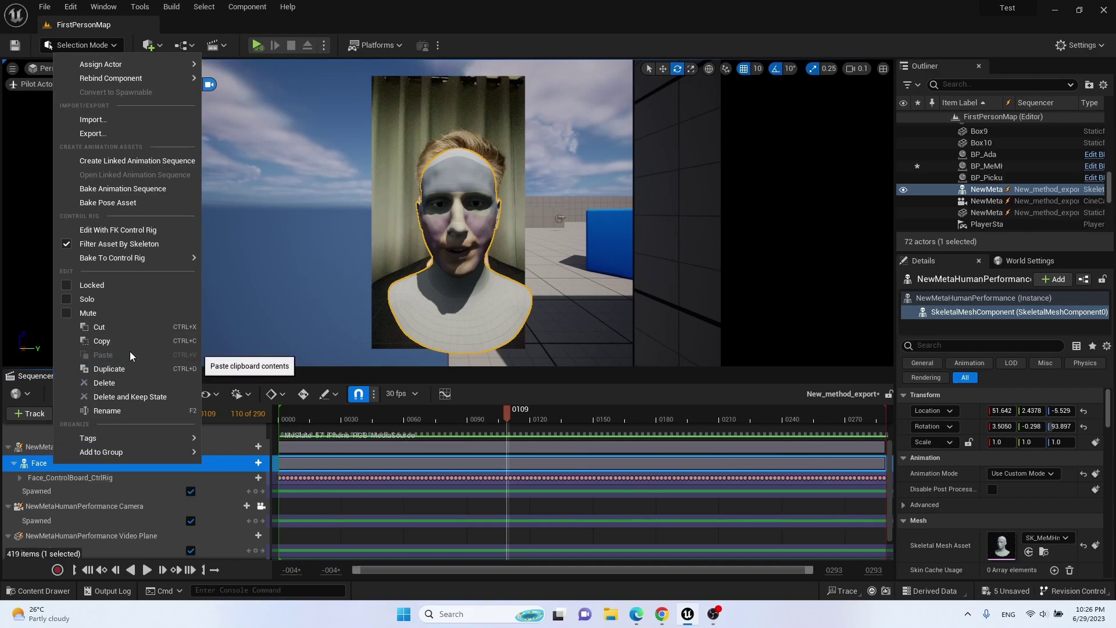
pyautogui.click(163, 189)
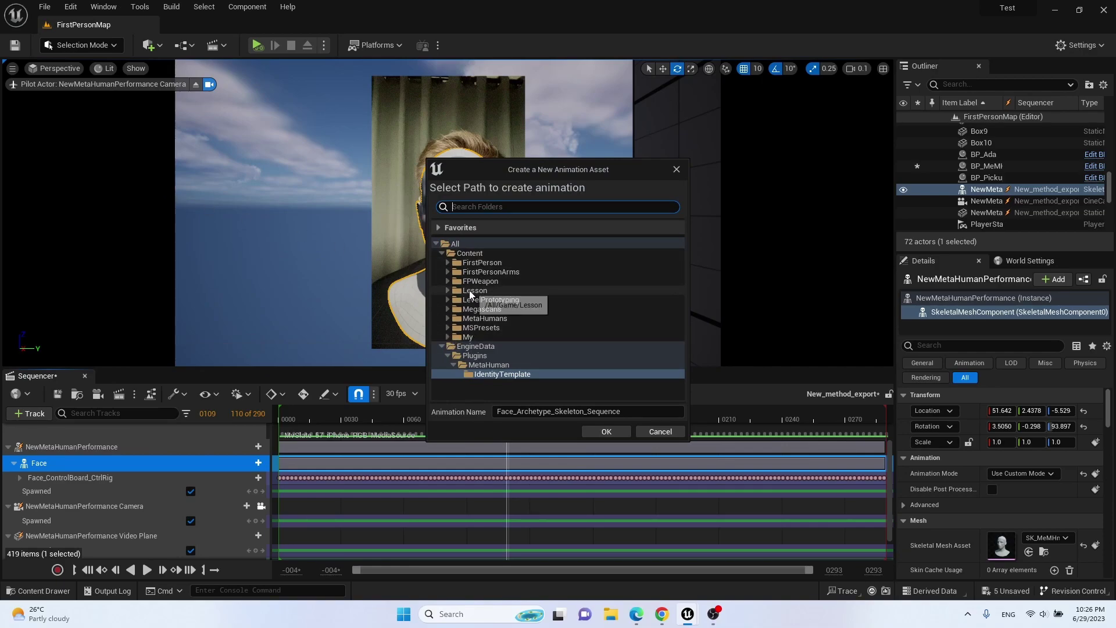
pyautogui.doubleClick(448, 291)
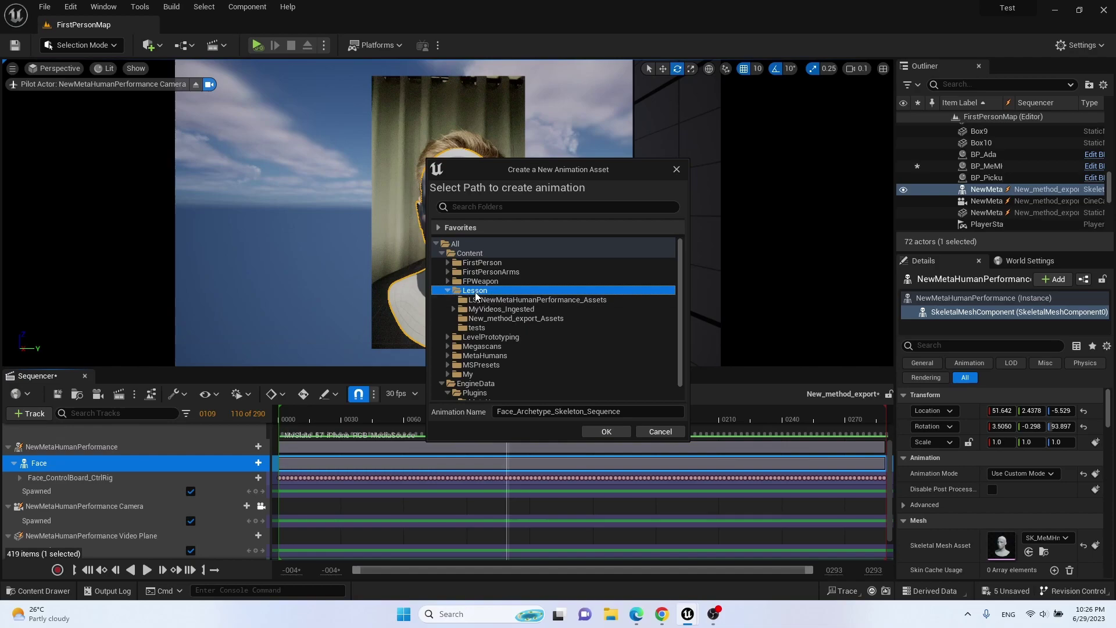
pyautogui.moveTo(635, 412); pyautogui.dragTo(447, 412)
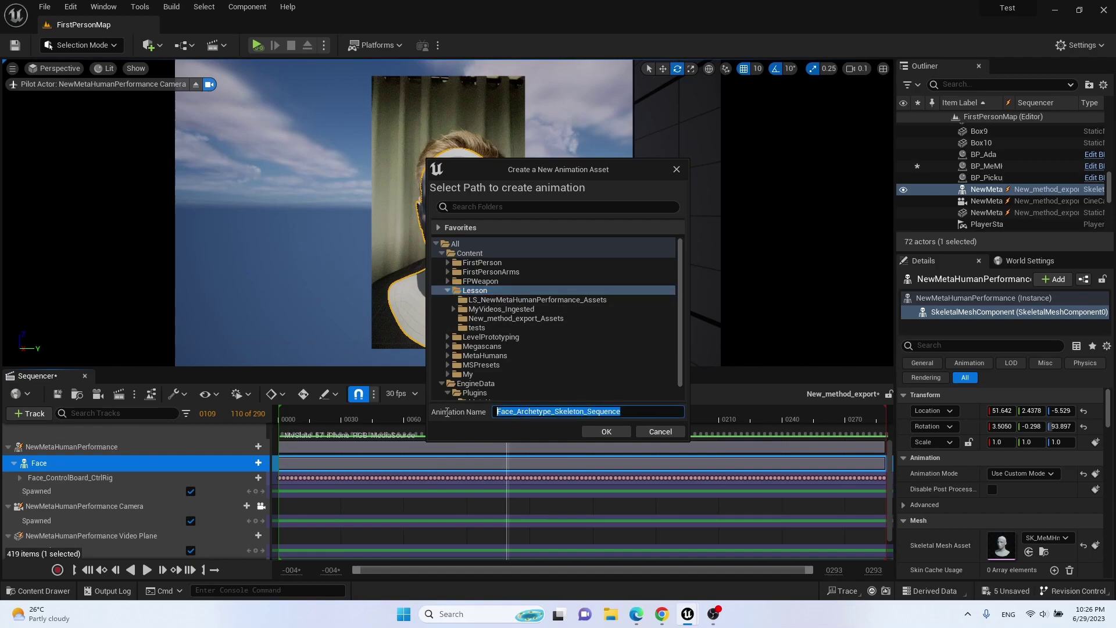
pyautogui.write('New_method_anination')
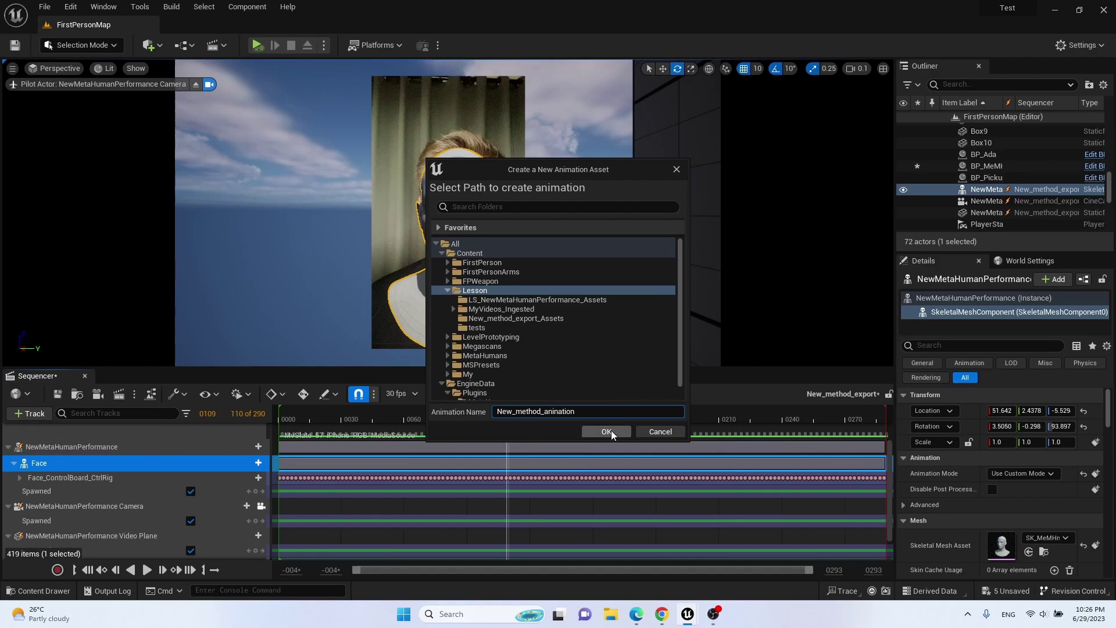
pyautogui.click(609, 431)
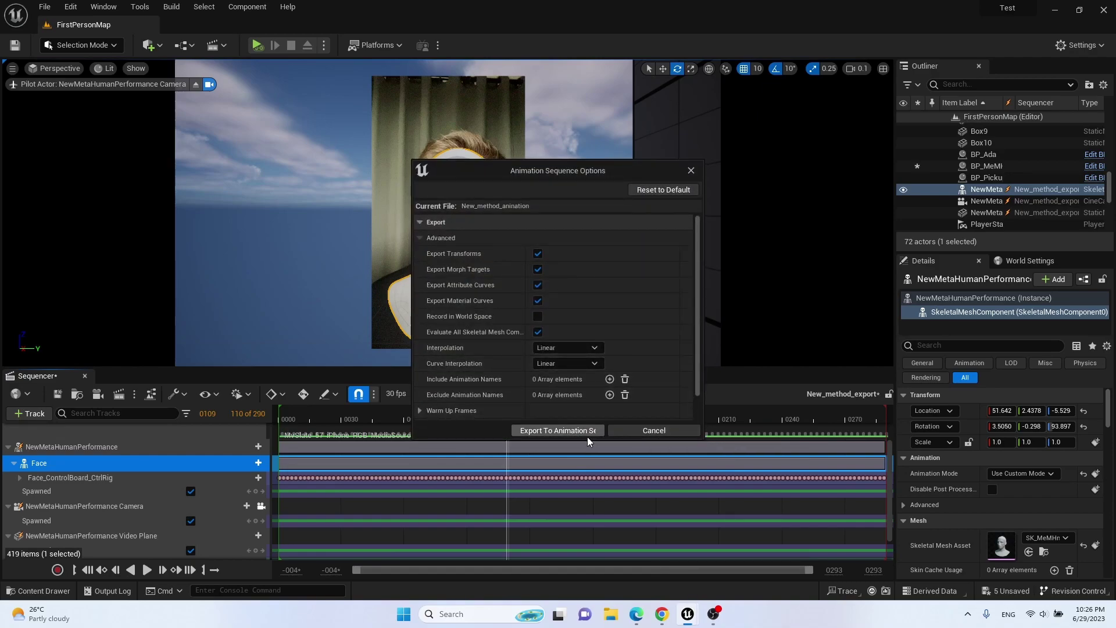
pyautogui.click(584, 431)
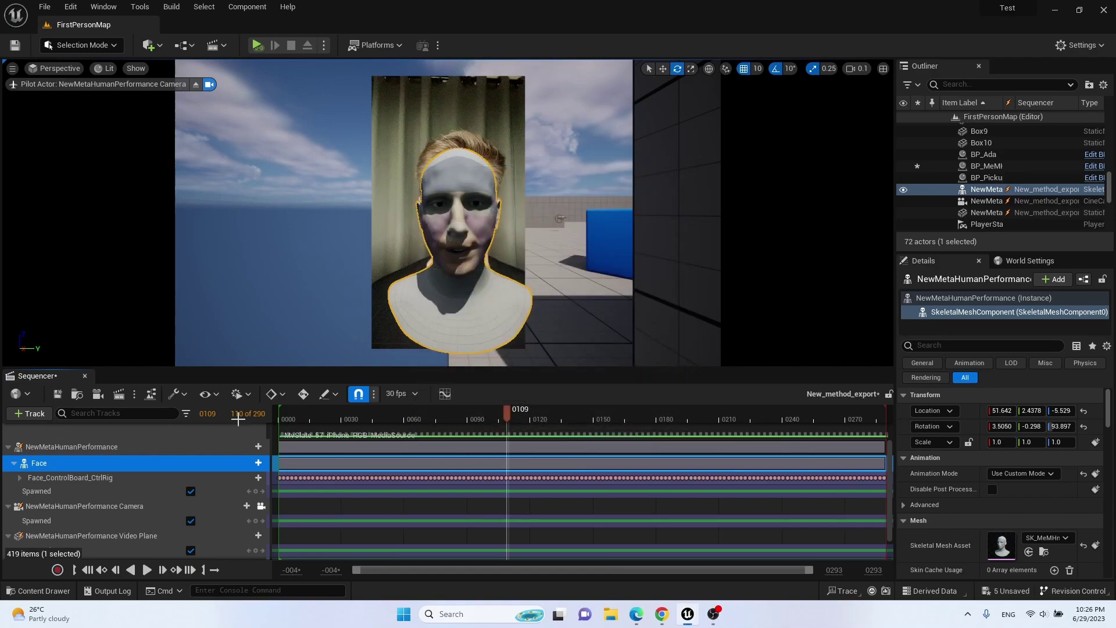
# - Close Sequencer and start Duplicate and Retarget on the New_method_anination asset
pyautogui.click(85, 376)
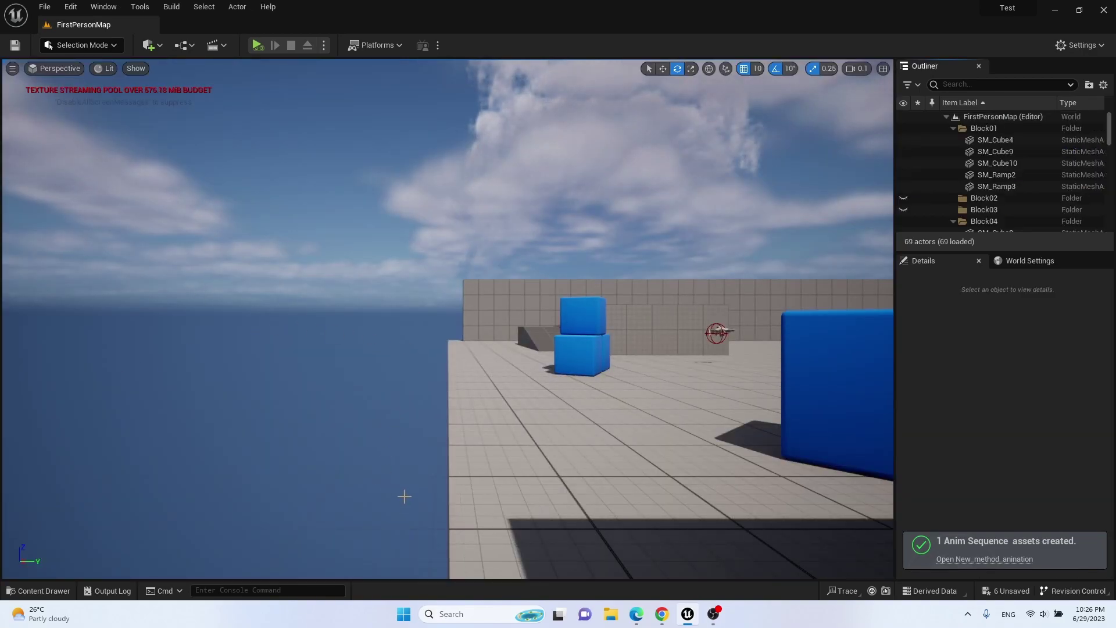
pyautogui.hotkey('ctrl', 'space')
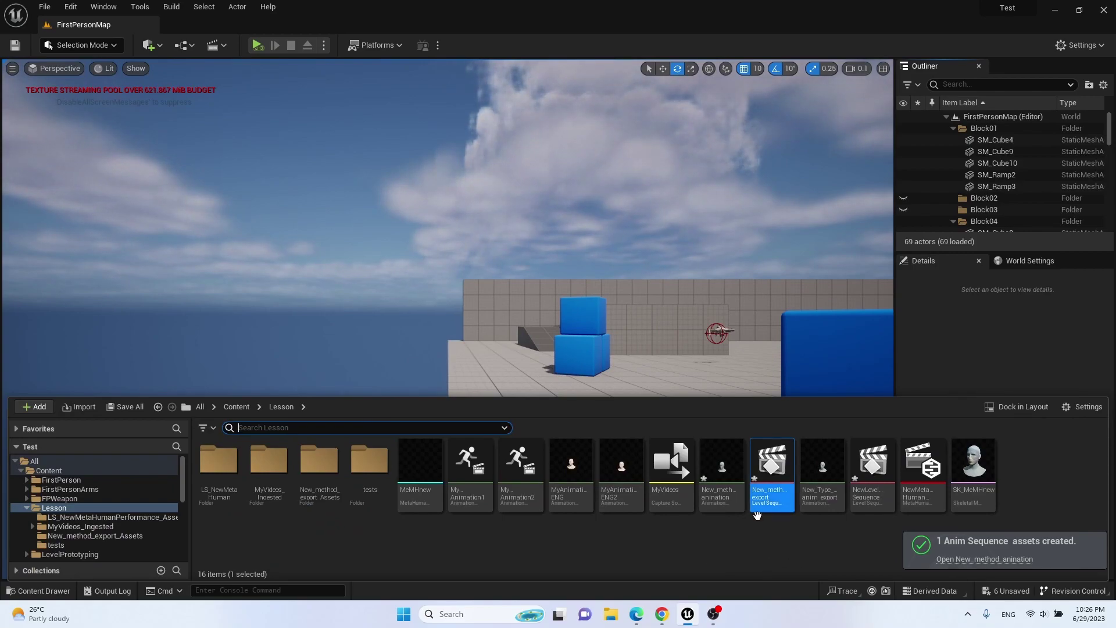
pyautogui.click(723, 466)
pyautogui.rightClick(722, 467)
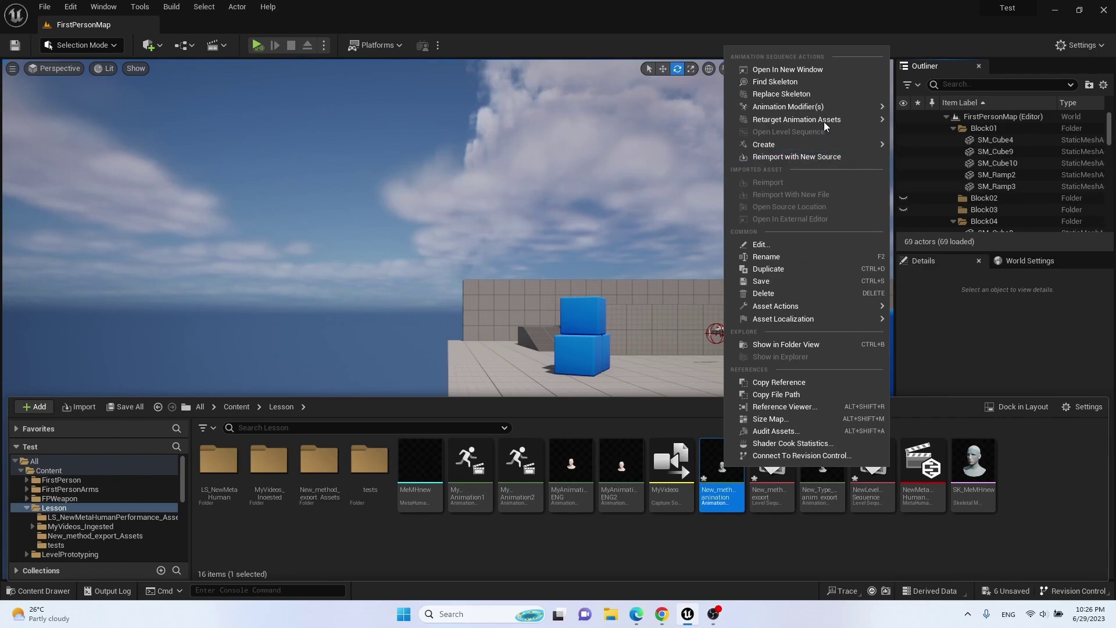
pyautogui.moveTo(825, 120)
pyautogui.click(936, 123)
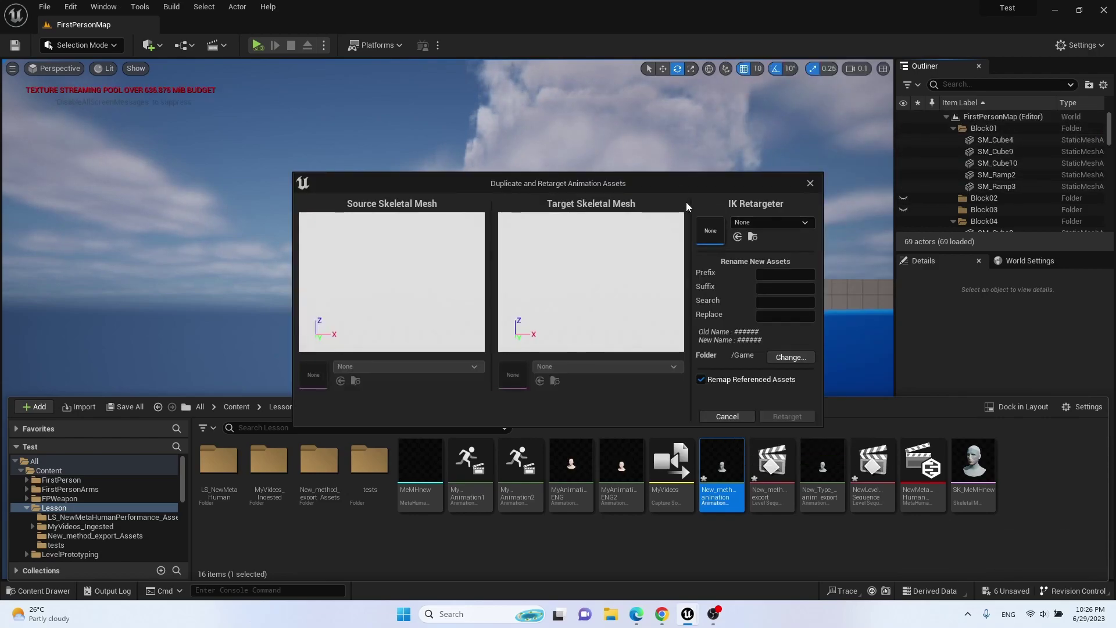
# - Choose the RTG_metahuman retargeter with SK_MeMHnew as the source mesh
pyautogui.moveTo(675, 181); pyautogui.dragTo(584, 166)
pyautogui.click(692, 217)
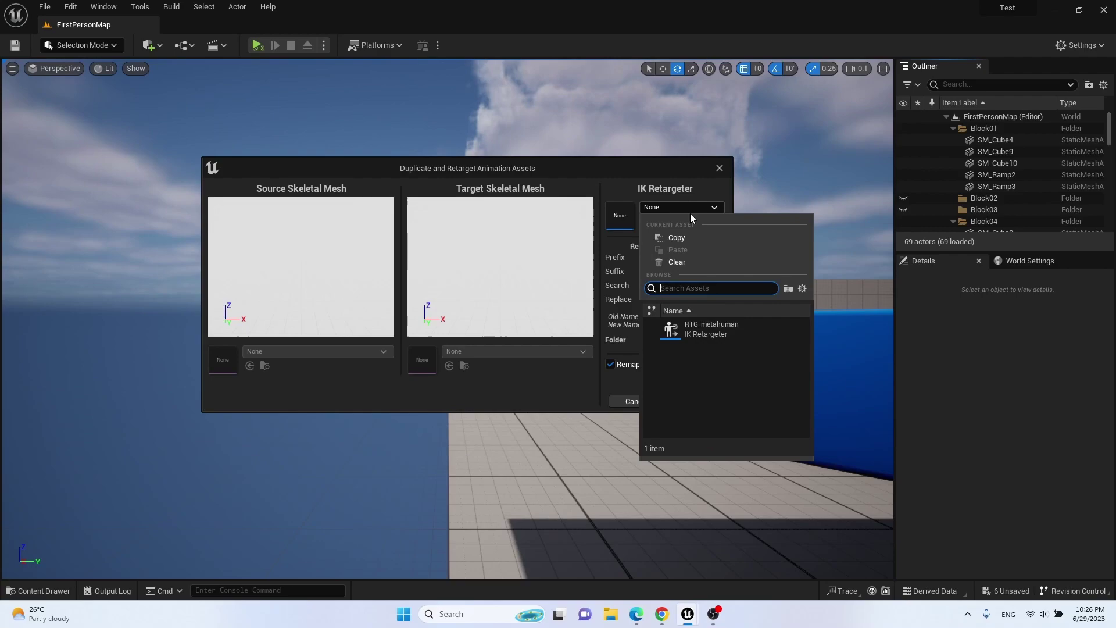
pyautogui.click(707, 329)
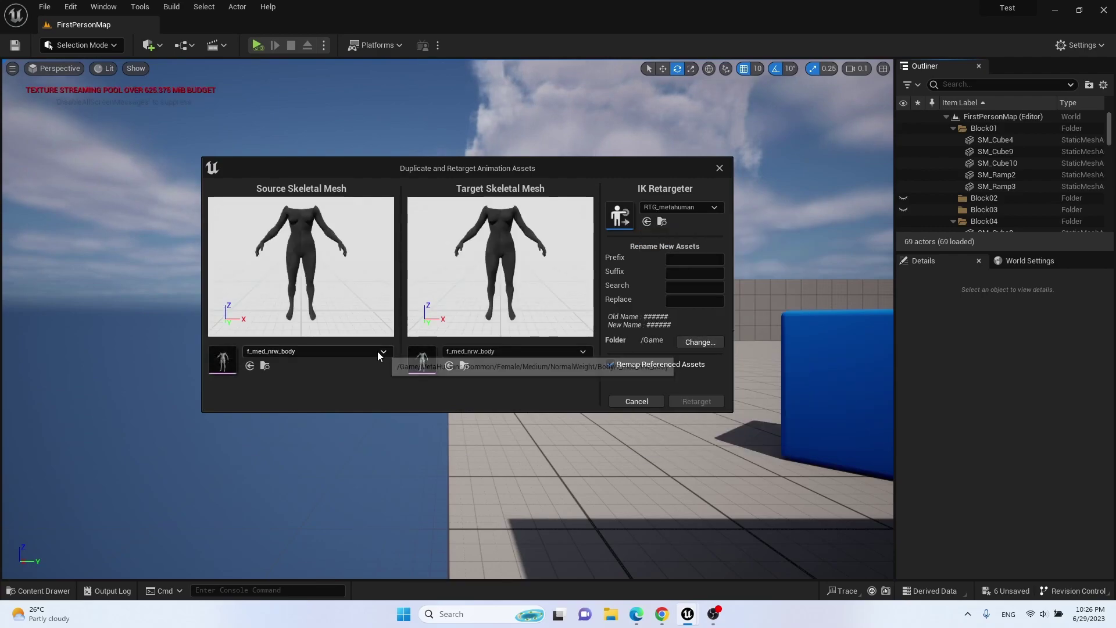
pyautogui.click(383, 351)
pyautogui.moveTo(406, 231); pyautogui.dragTo(410, 309)
pyautogui.click(333, 312)
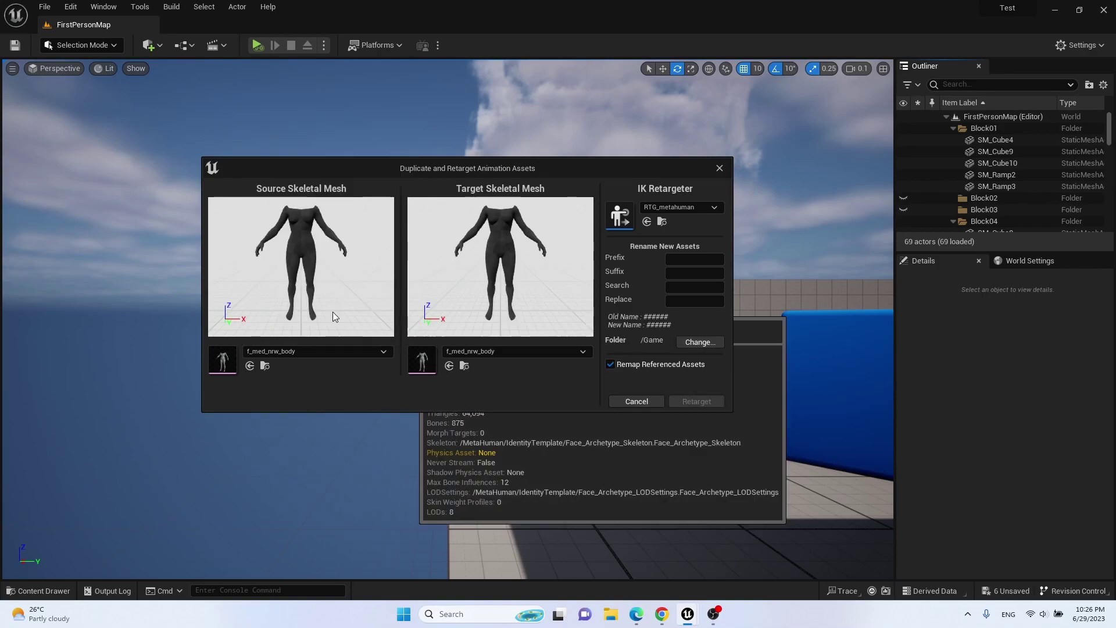
# - Set MeMH_FaceMesh as the target mesh and run the retarget
pyautogui.click(533, 351)
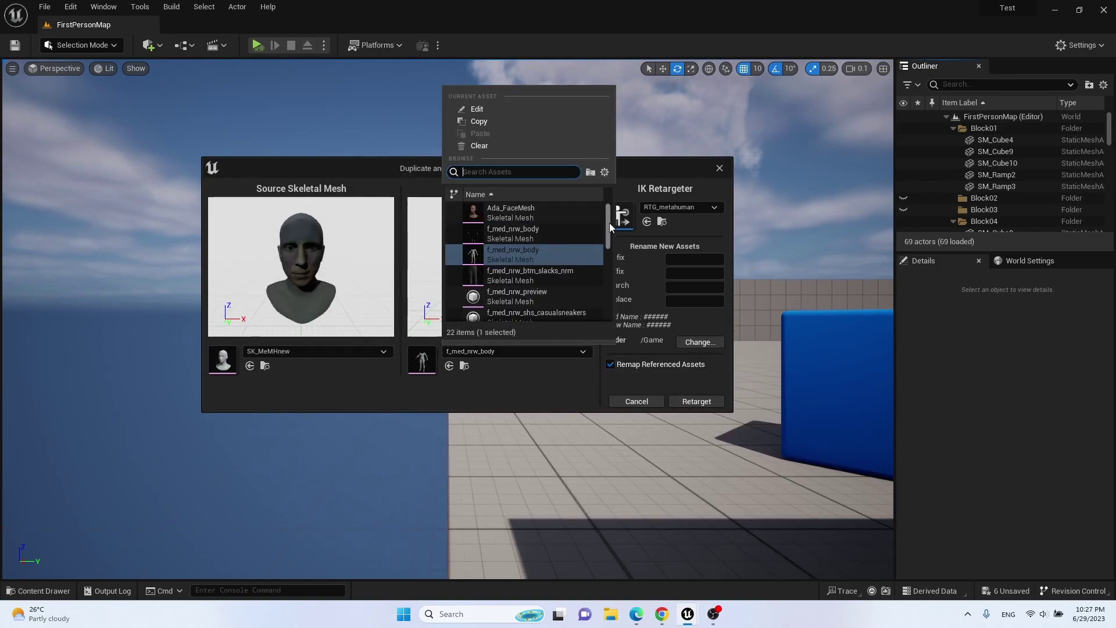
pyautogui.moveTo(610, 222); pyautogui.dragTo(607, 301)
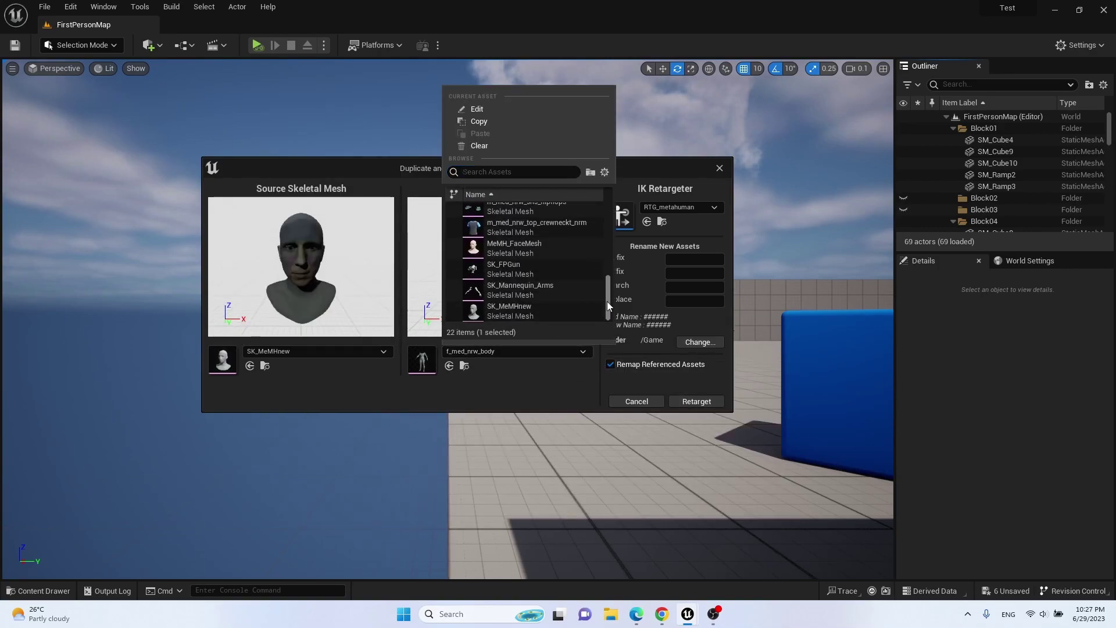
pyautogui.click(517, 245)
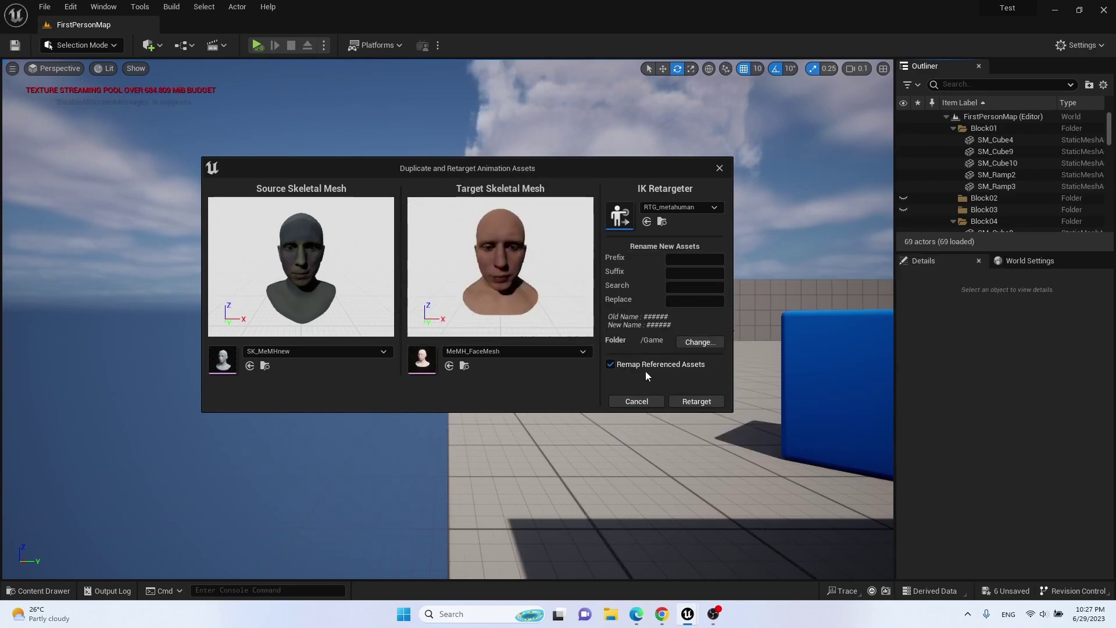
pyautogui.click(703, 402)
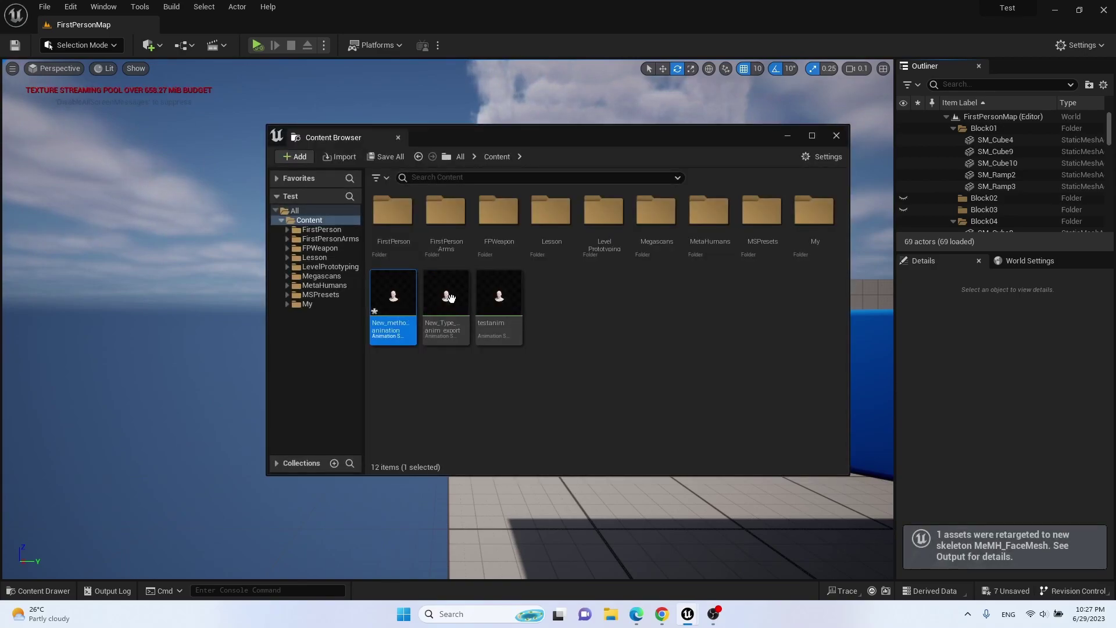
# - Open NewLevelSequence and view the MetaHuman's face through the Cine Camera Actor
pyautogui.click(837, 135)
pyautogui.hotkey('ctrl', 'space')
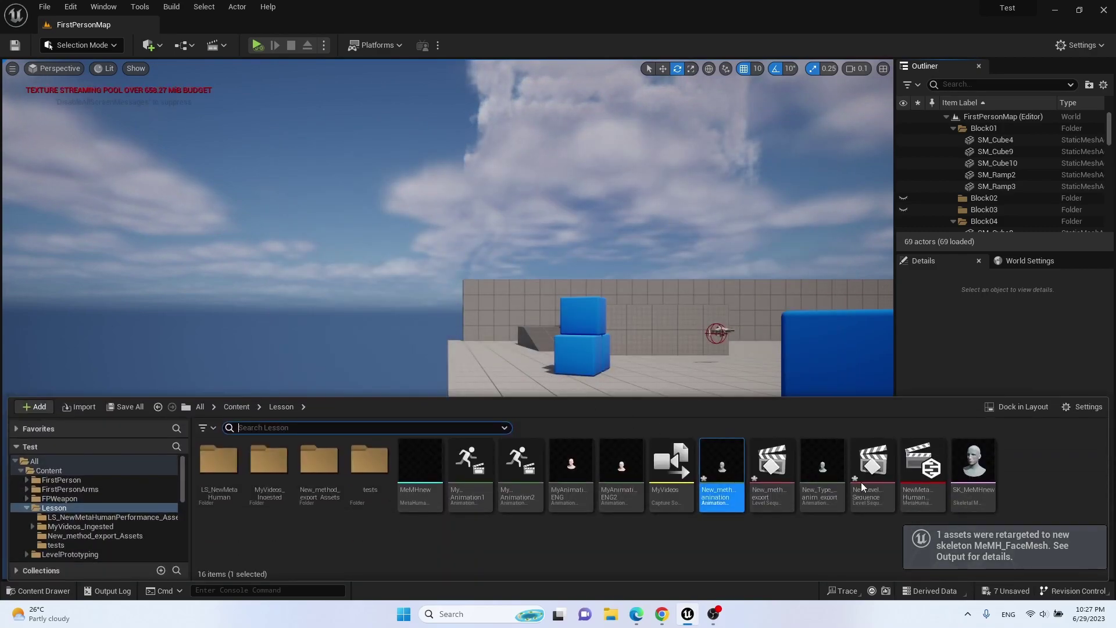
pyautogui.doubleClick(881, 464)
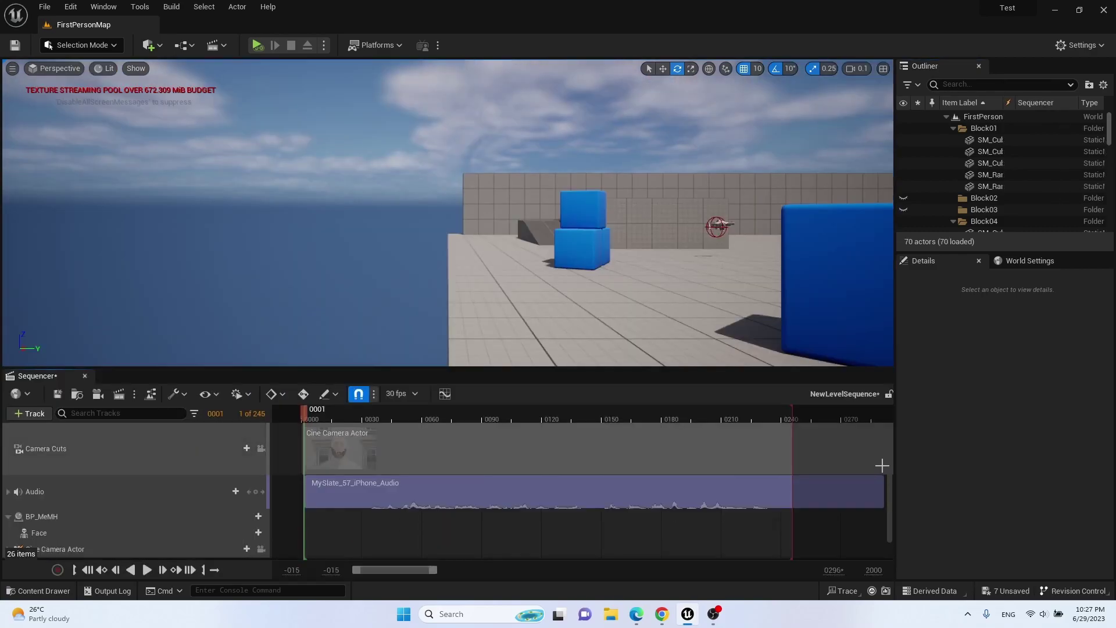
pyautogui.click(55, 68)
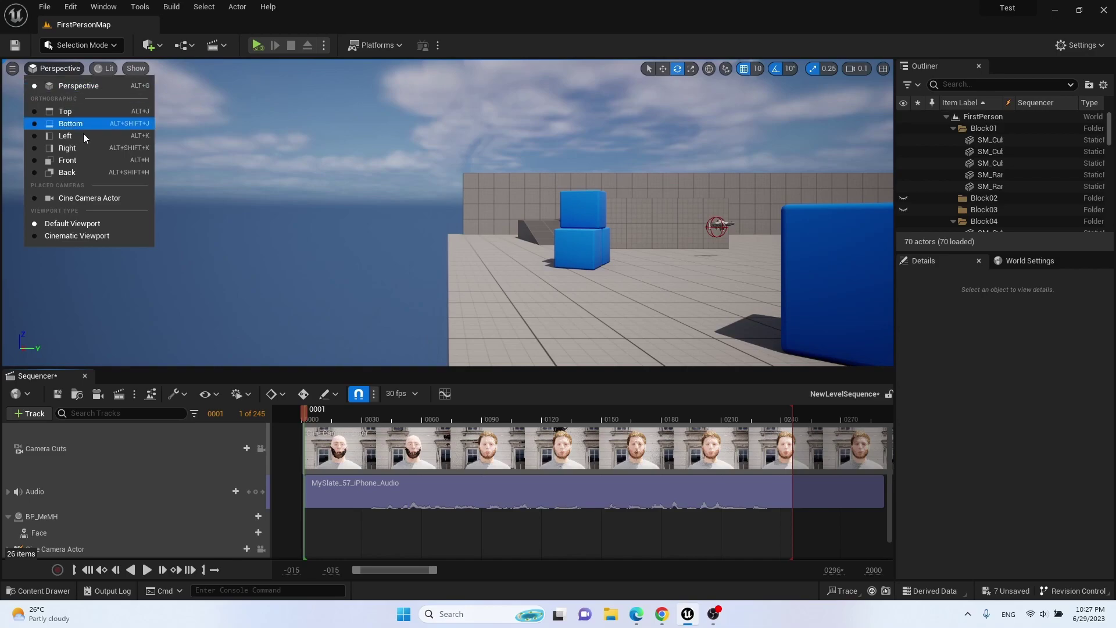
pyautogui.click(89, 197)
# - Add an Animation track on Face playing New_method_anination and preview it around frame 74
pyautogui.scroll(-1, 158, 518)
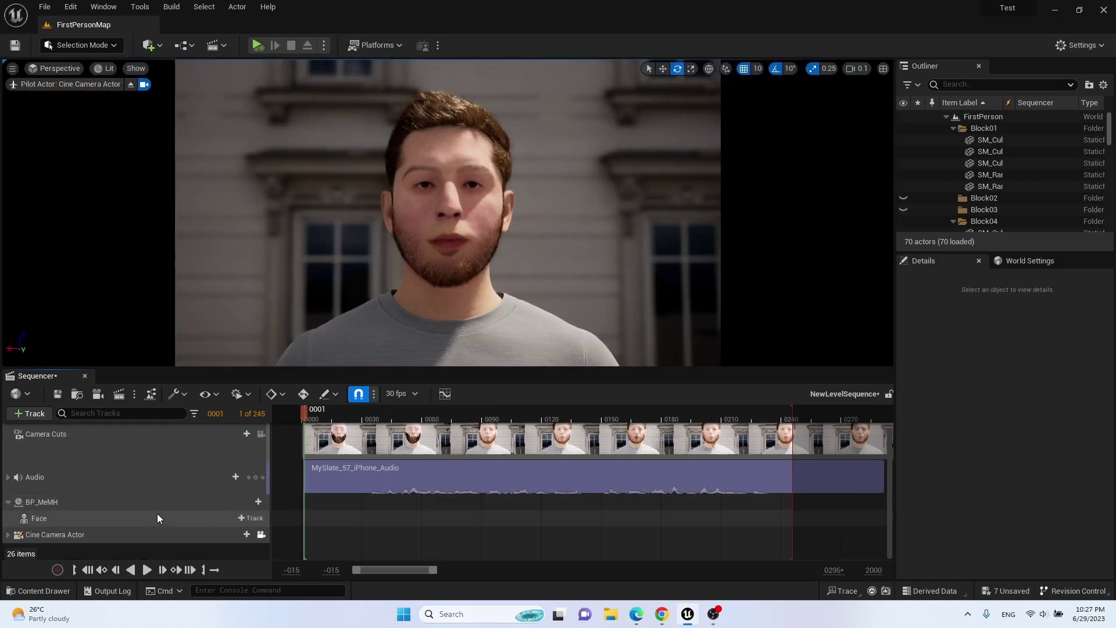
pyautogui.click(251, 518)
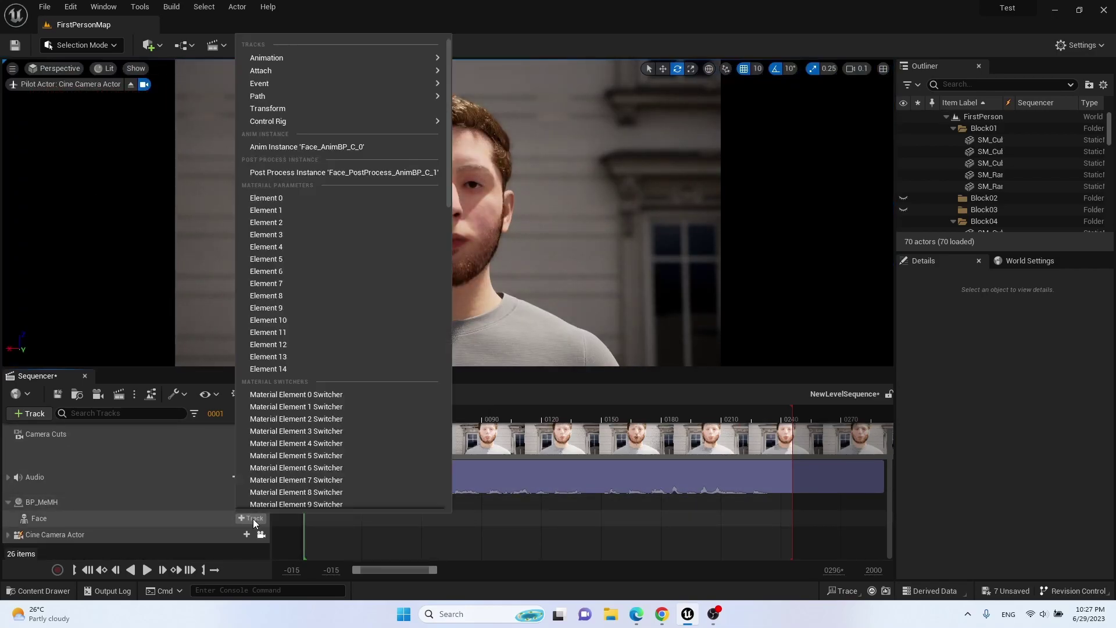
pyautogui.moveTo(358, 57)
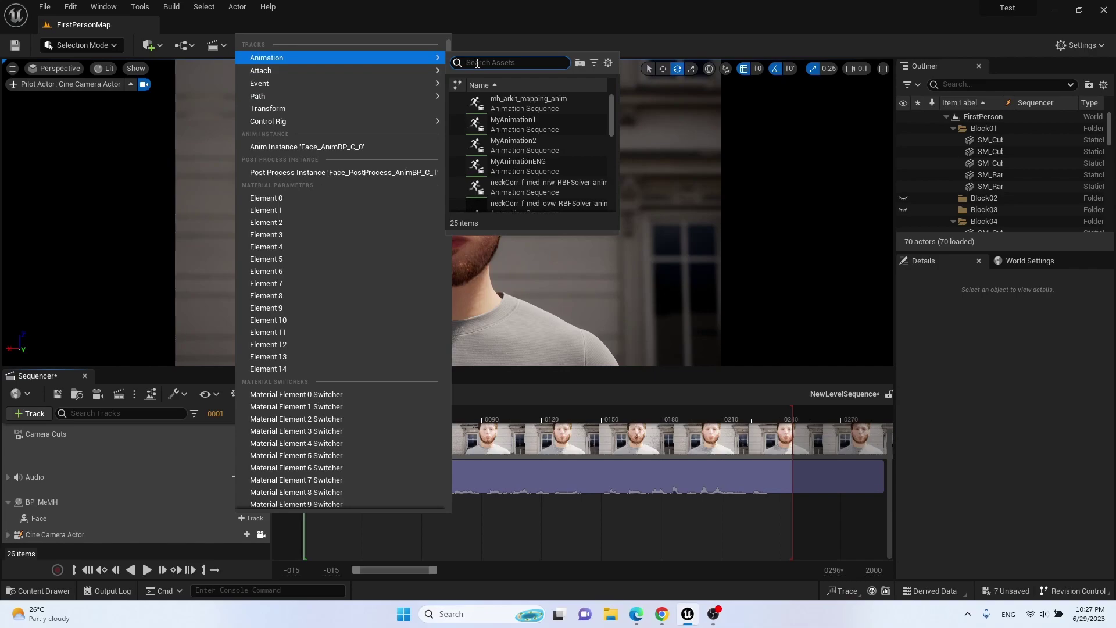
pyautogui.write('new')
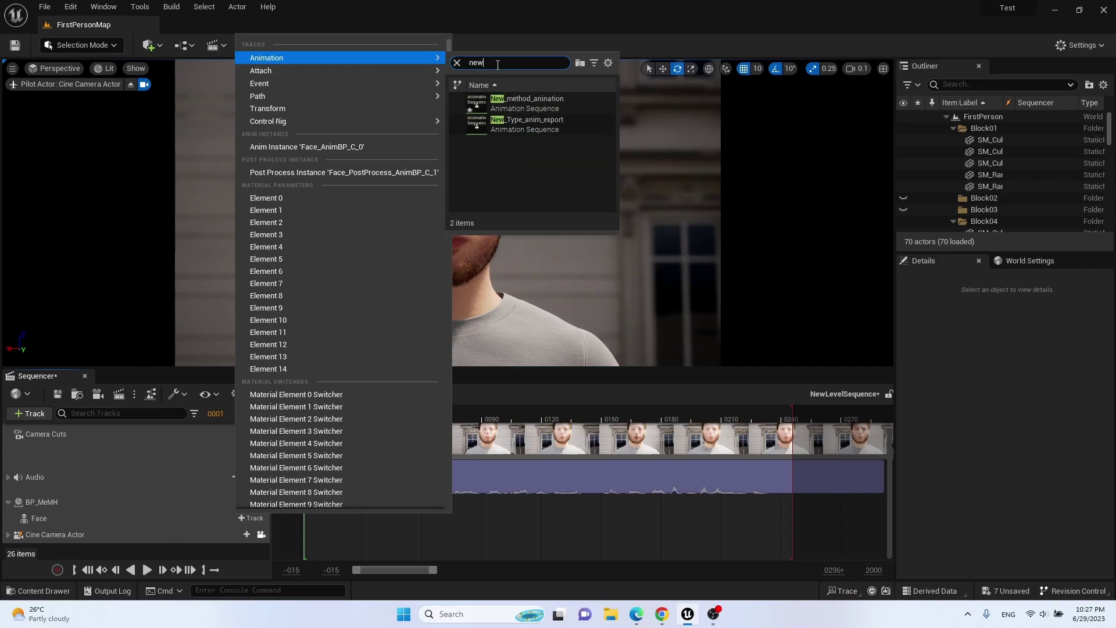
pyautogui.click(556, 104)
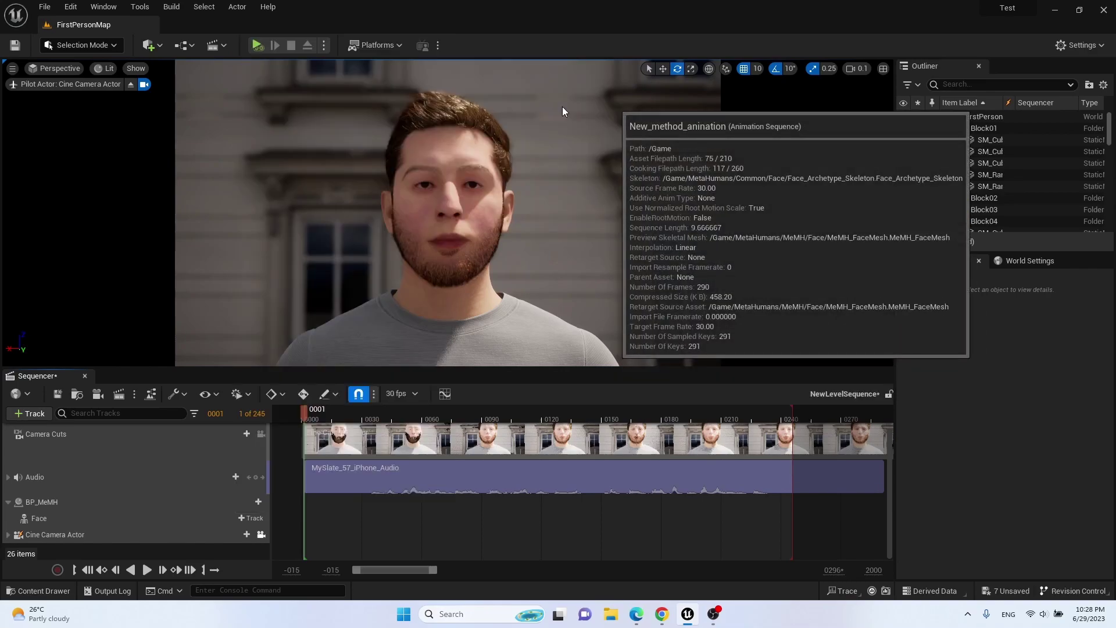
pyautogui.scroll(-1, 331, 482)
pyautogui.scroll(2, 331, 481)
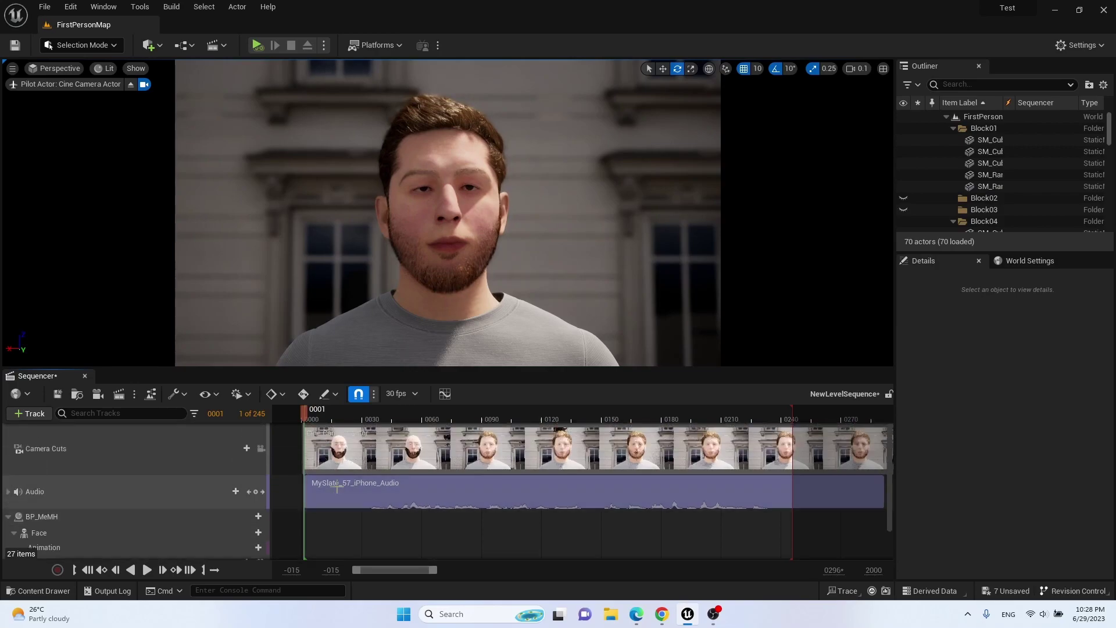
pyautogui.moveTo(304, 410); pyautogui.dragTo(452, 421)
pyautogui.scroll(-2, 67, 492)
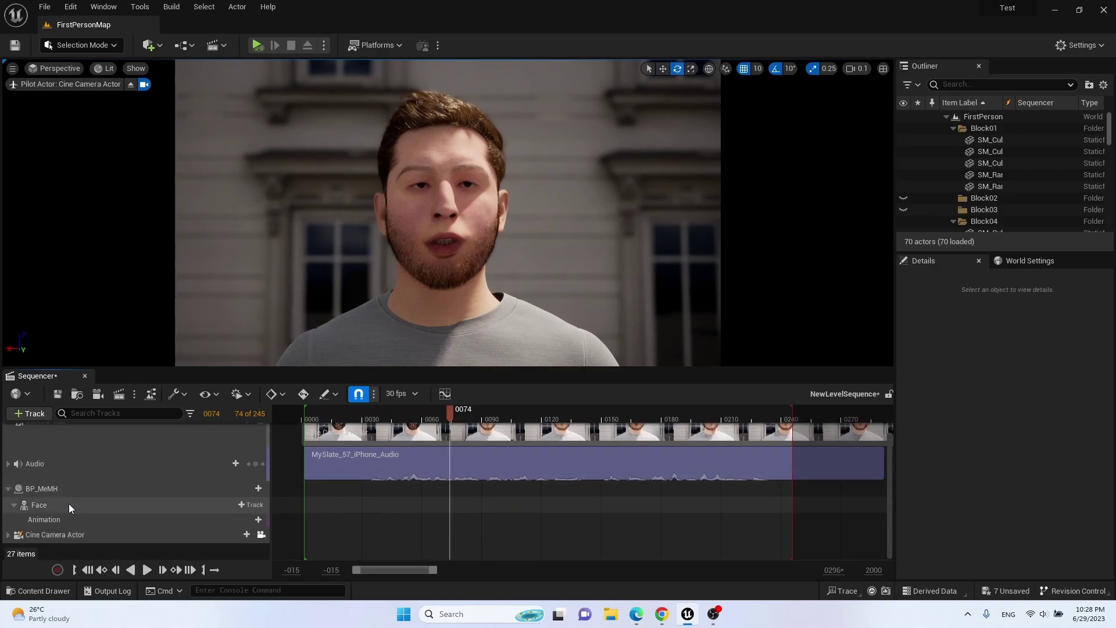
# - At the first frame, keyframe the Face's animation mode and enabled Disable Post Process
pyautogui.click(89, 570)
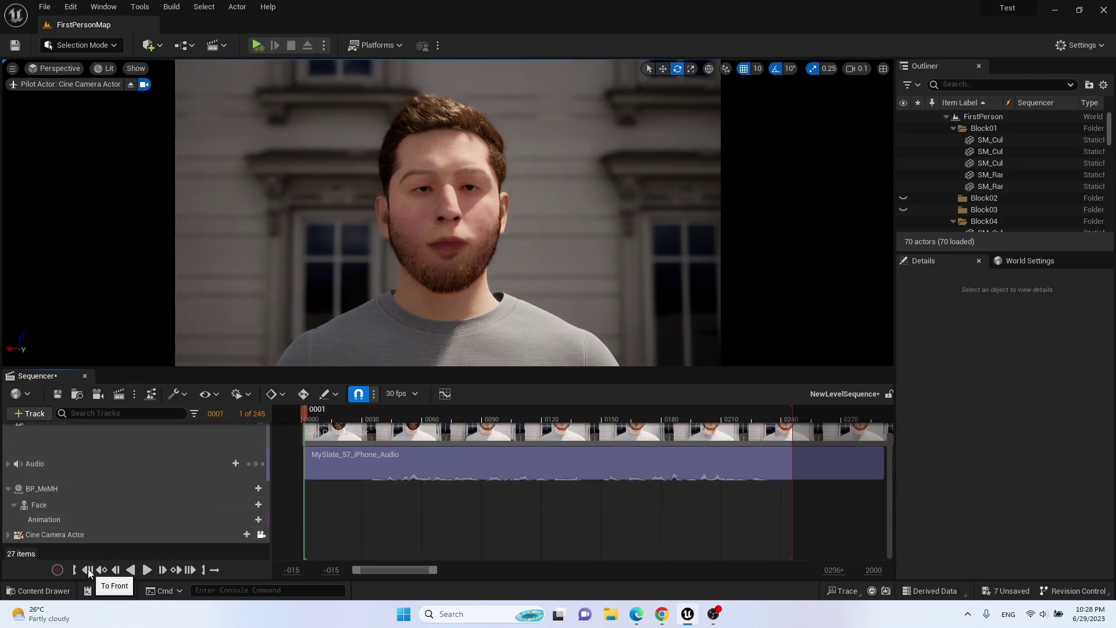
pyautogui.click(54, 502)
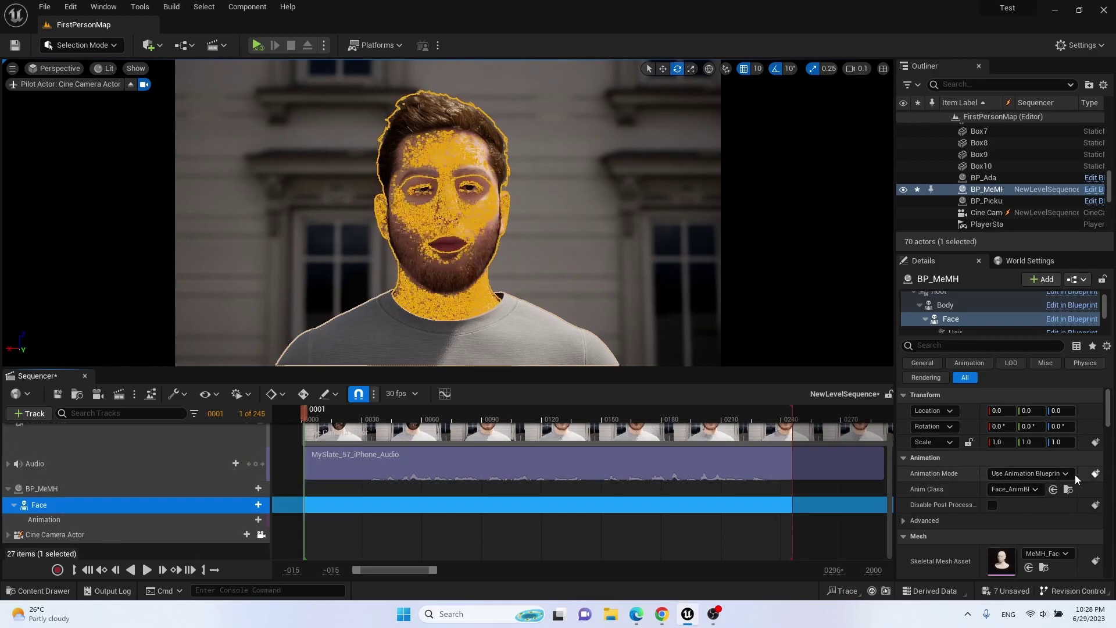
pyautogui.click(1055, 473)
pyautogui.click(1027, 485)
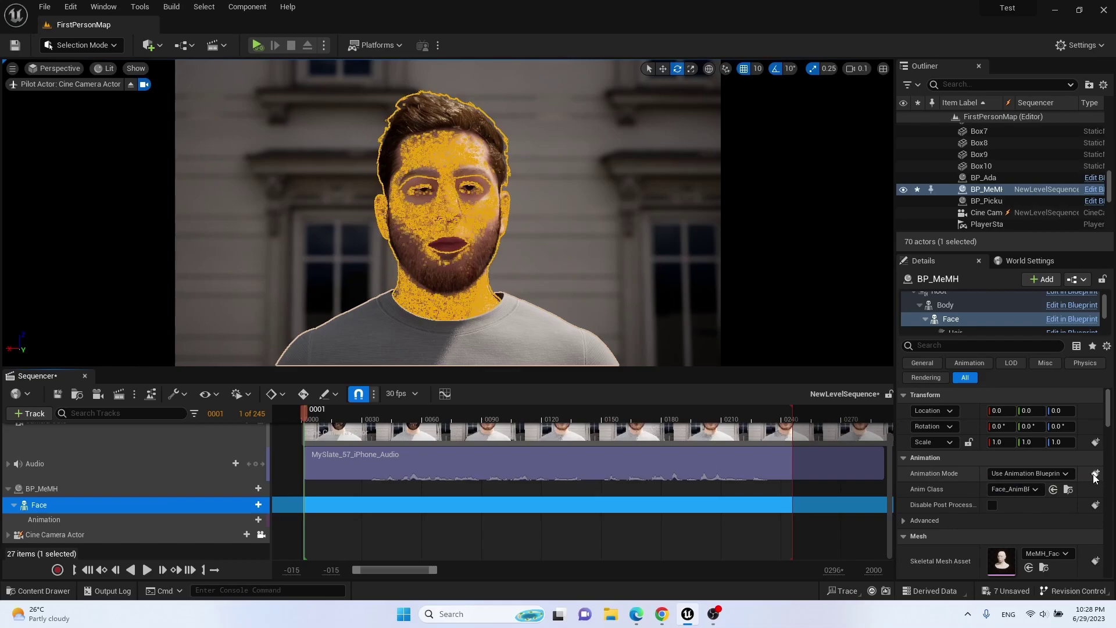
pyautogui.click(992, 506)
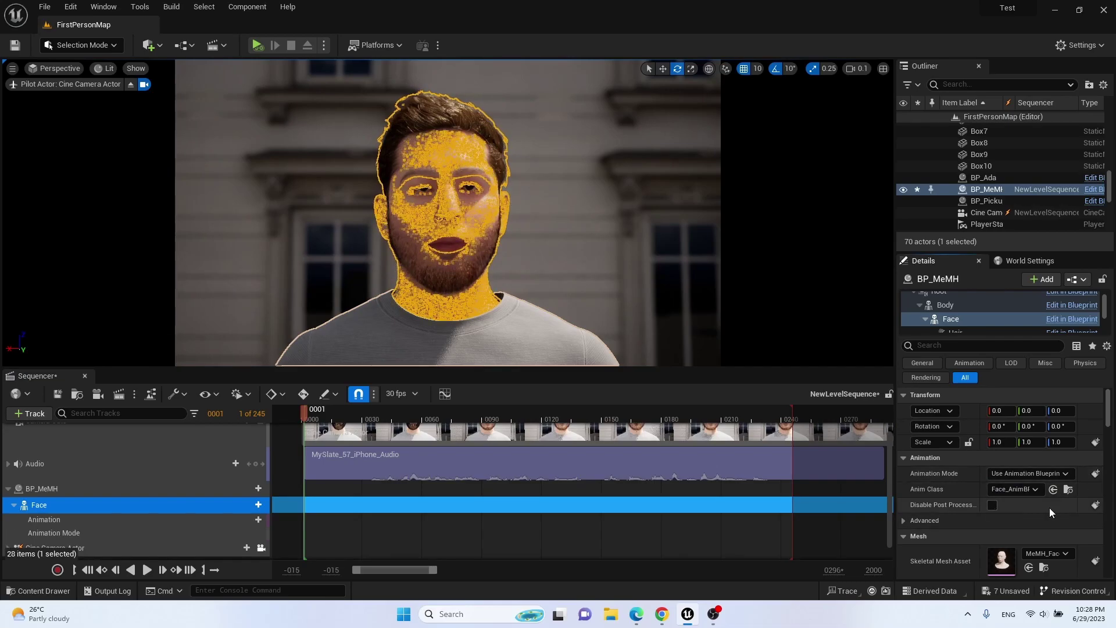
pyautogui.click(1096, 505)
# - Browse to the Face component's Anim Class, Face_AnimBP, in the Content Browser
pyautogui.scroll(-1, 100, 521)
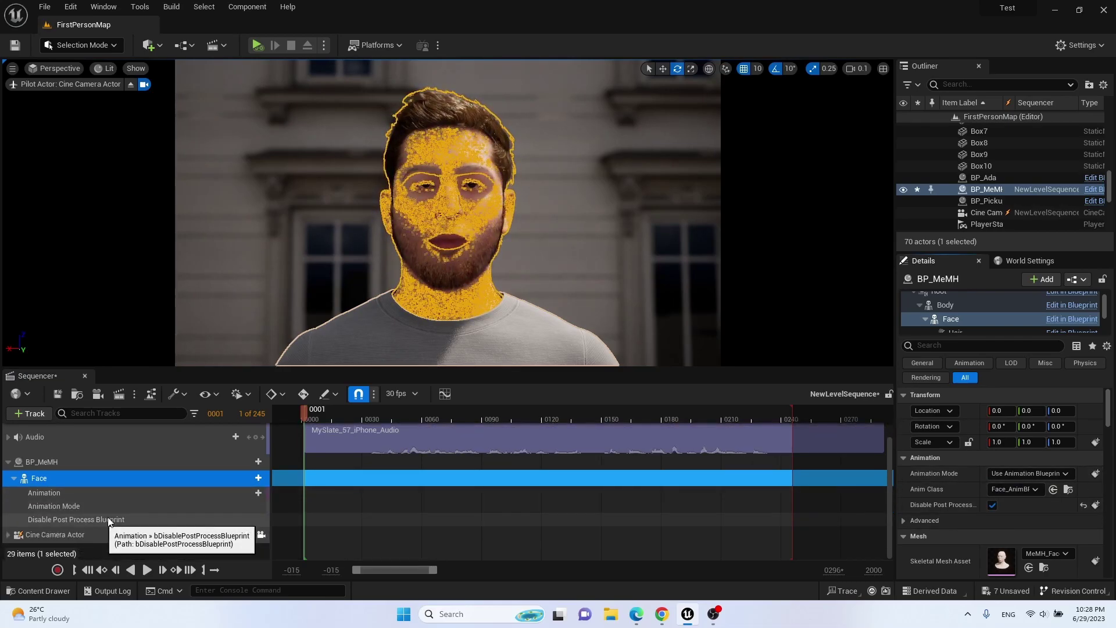
pyautogui.scroll(-3, 1061, 479)
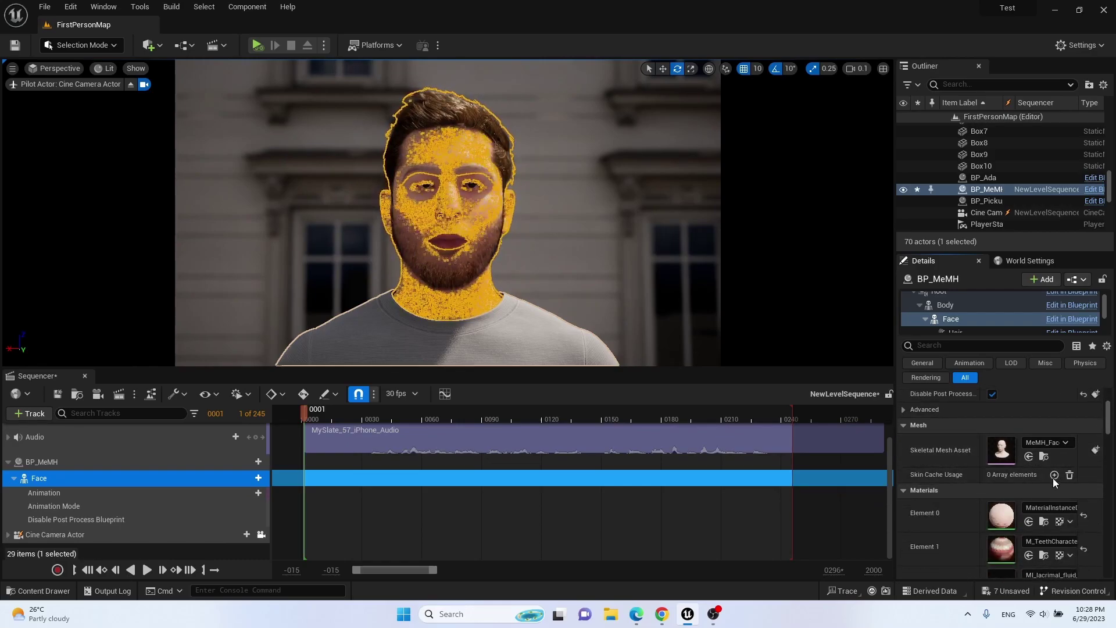
pyautogui.scroll(2, 965, 445)
pyautogui.click(967, 320)
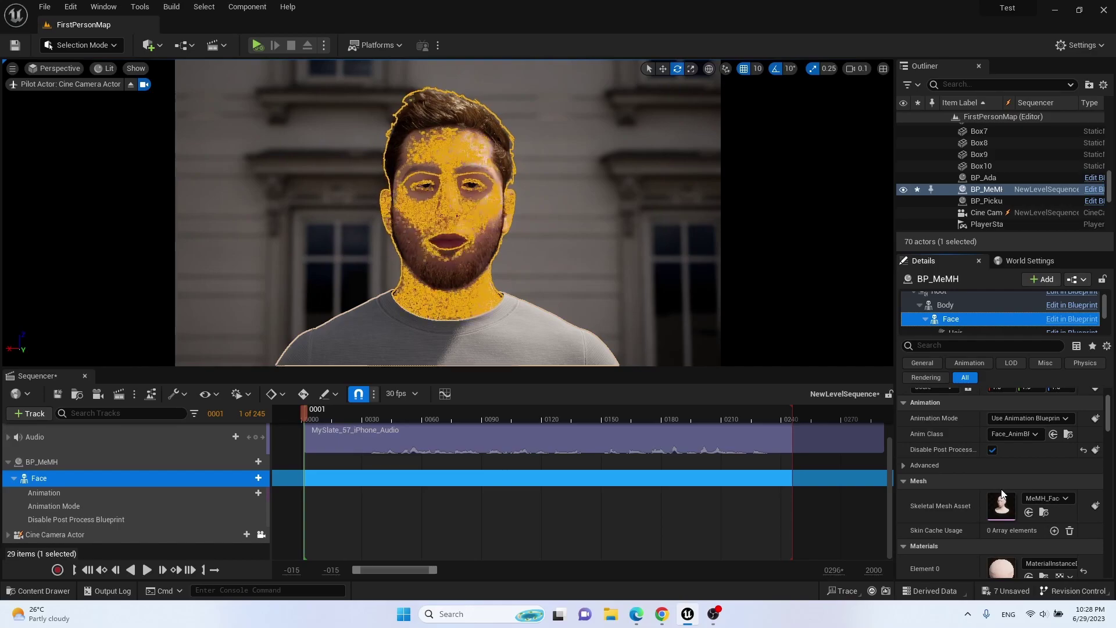
pyautogui.scroll(-1, 981, 505)
pyautogui.scroll(-5, 946, 493)
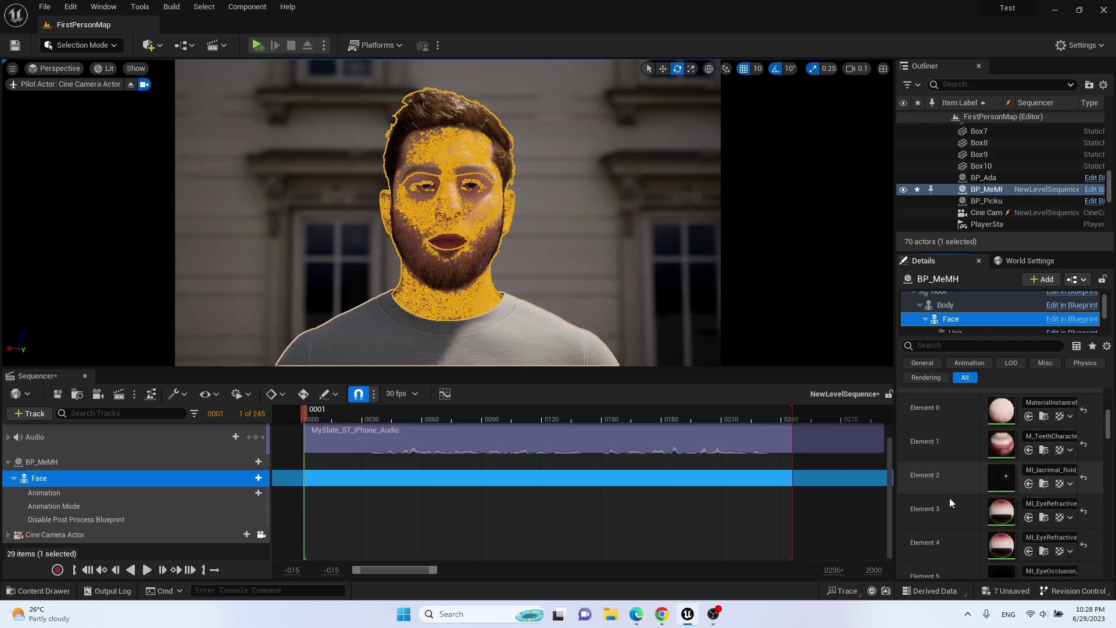
pyautogui.scroll(6, 950, 498)
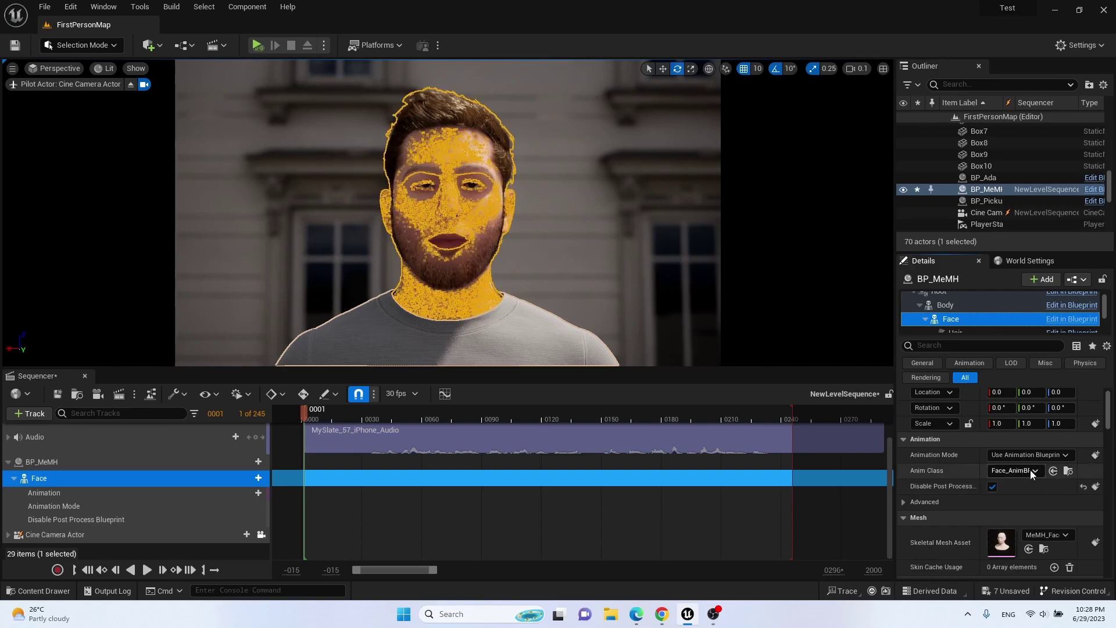
pyautogui.click(1069, 470)
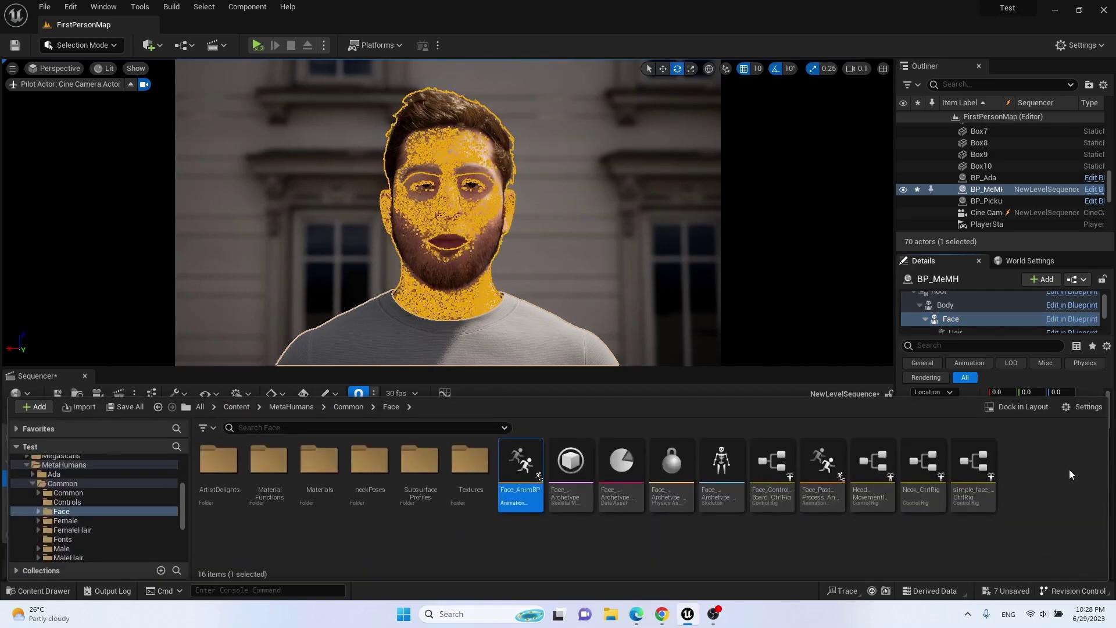
# - Open Face_AnimBP and switch its Layered blend per bone node to Blend Mask mode
pyautogui.doubleClick(522, 459)
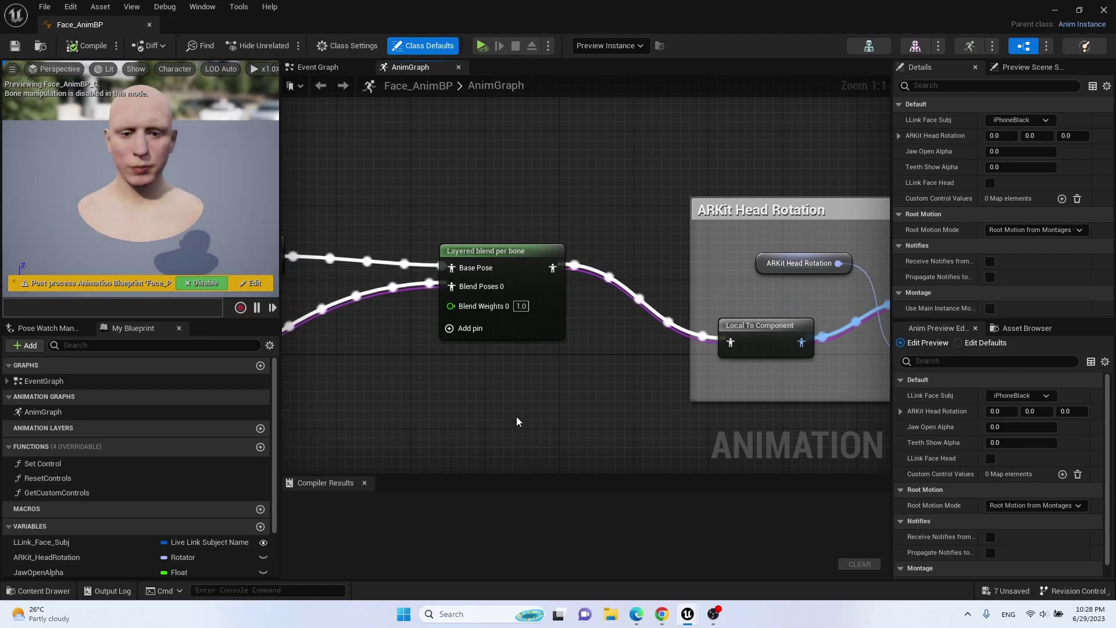
pyautogui.click(519, 266)
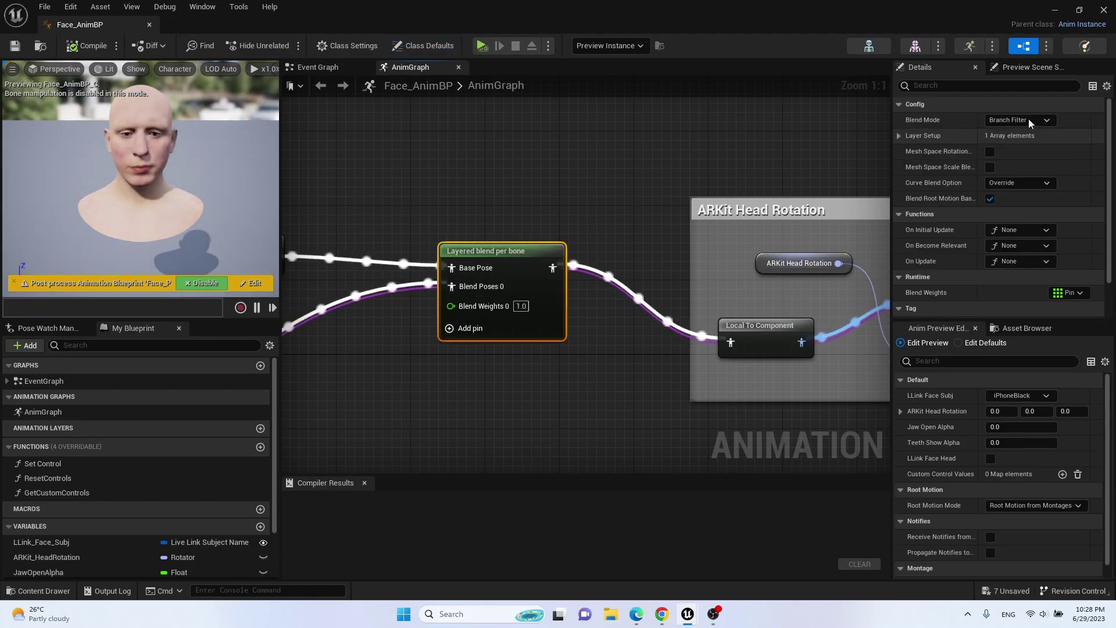
pyautogui.click(1030, 120)
pyautogui.click(1023, 141)
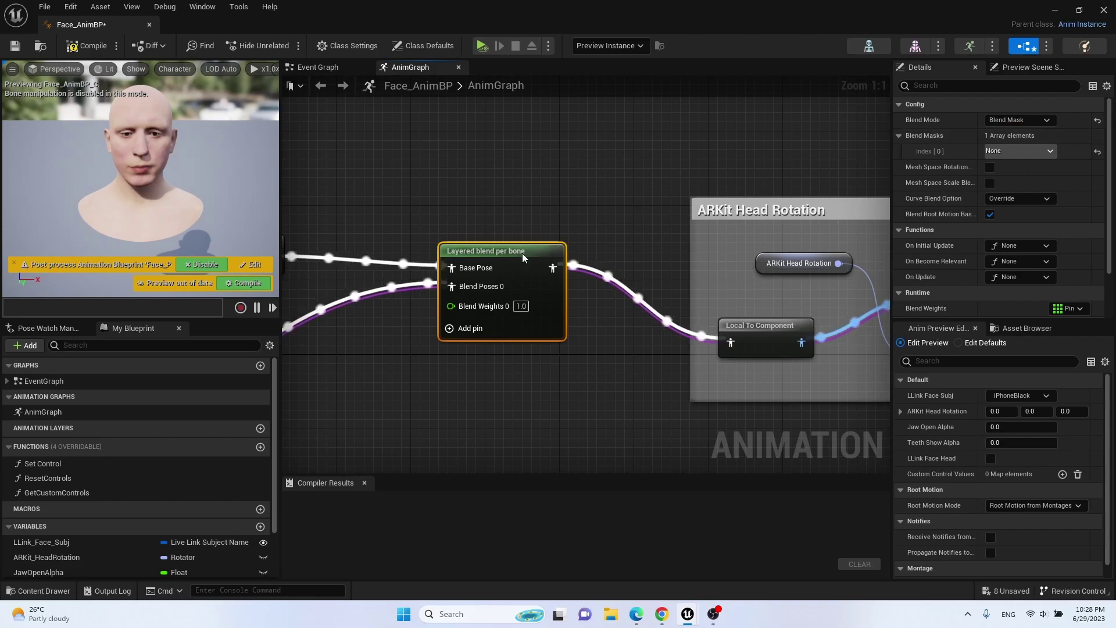
# - Add a blend mask named New_method_mask to the face skeleton
pyautogui.click(869, 47)
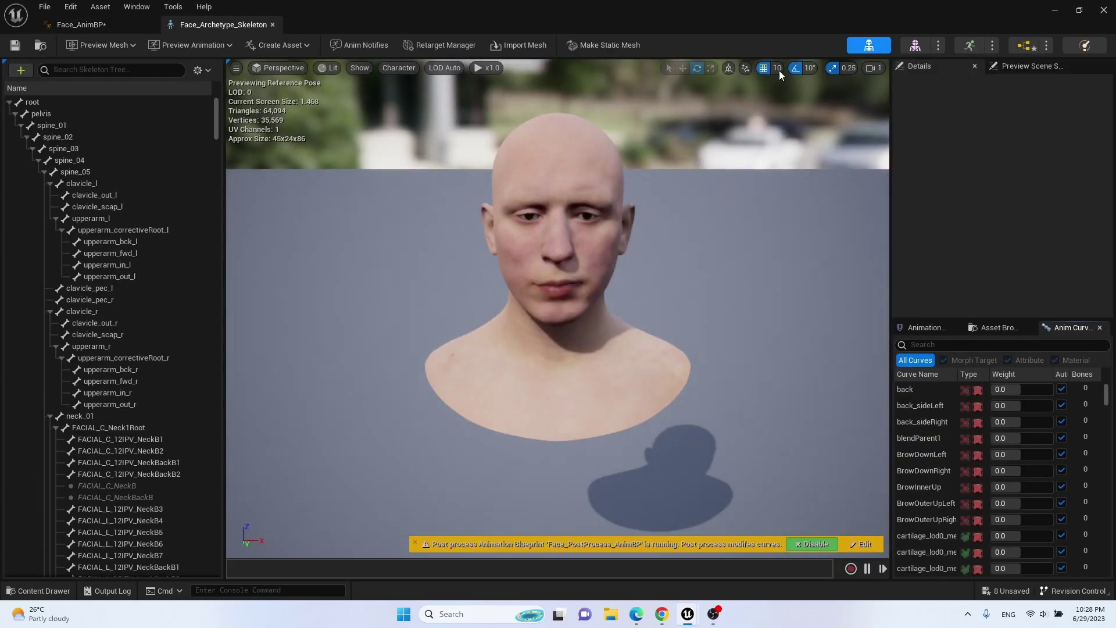
pyautogui.click(198, 71)
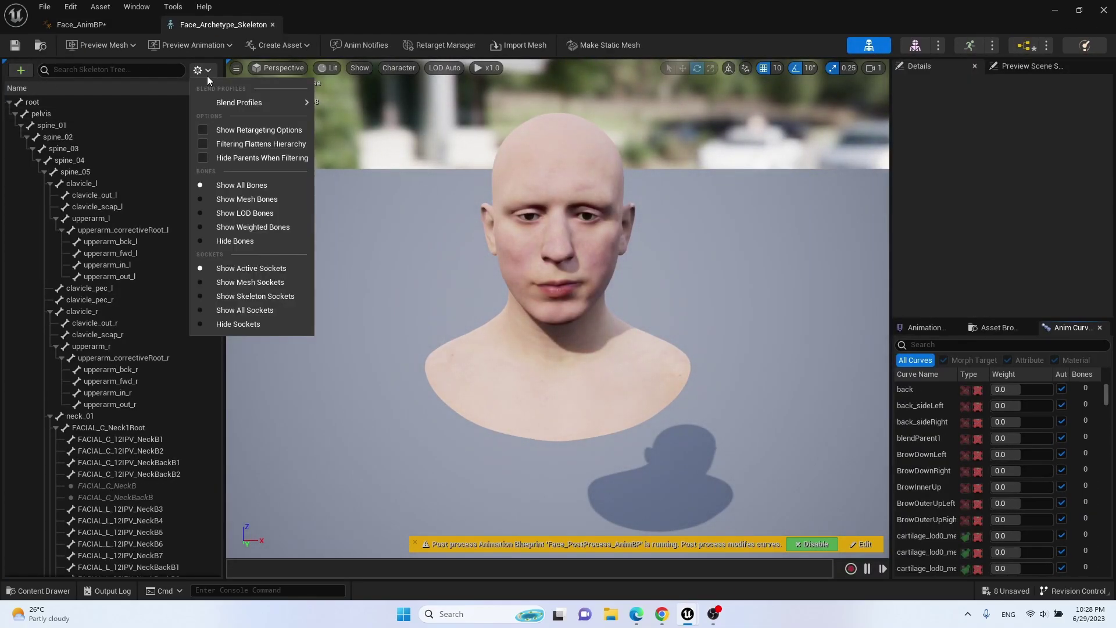
pyautogui.moveTo(228, 101)
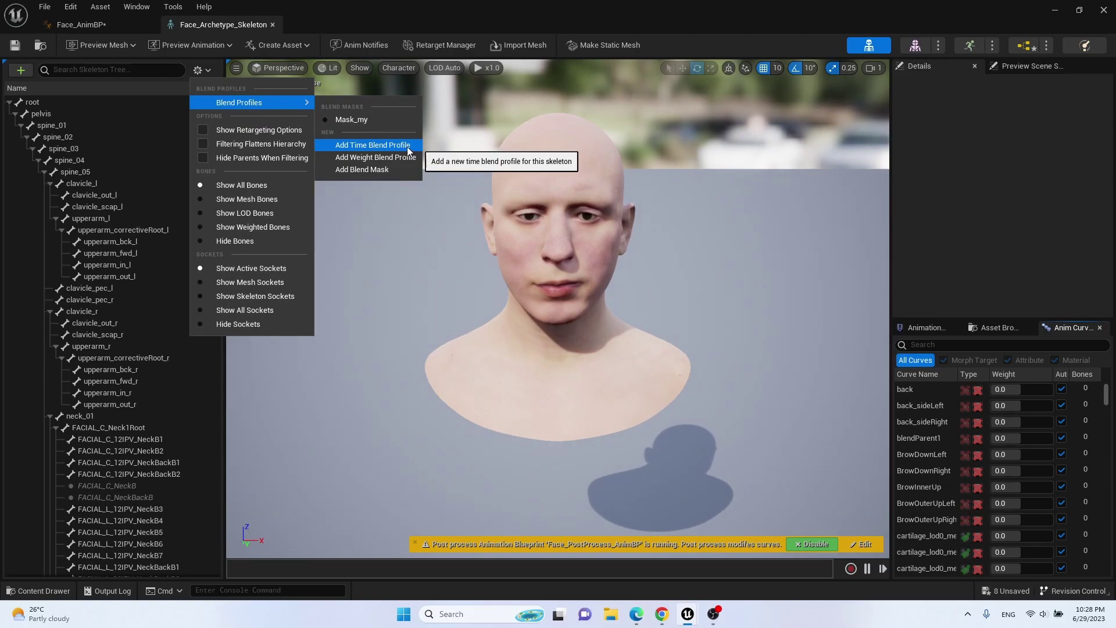
pyautogui.click(386, 169)
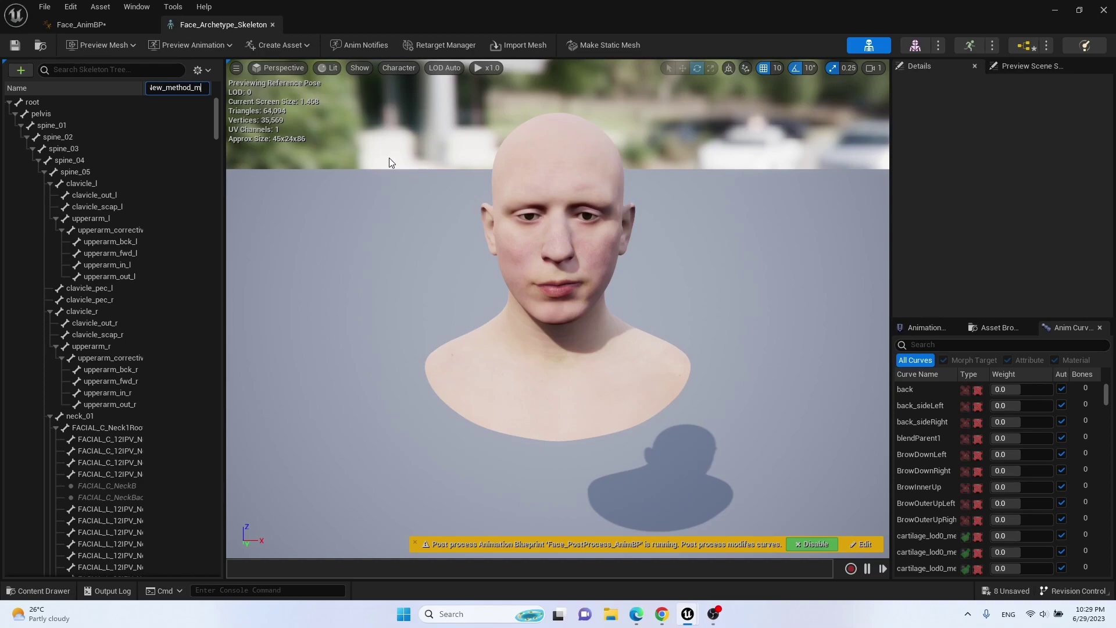
pyautogui.press('Return')
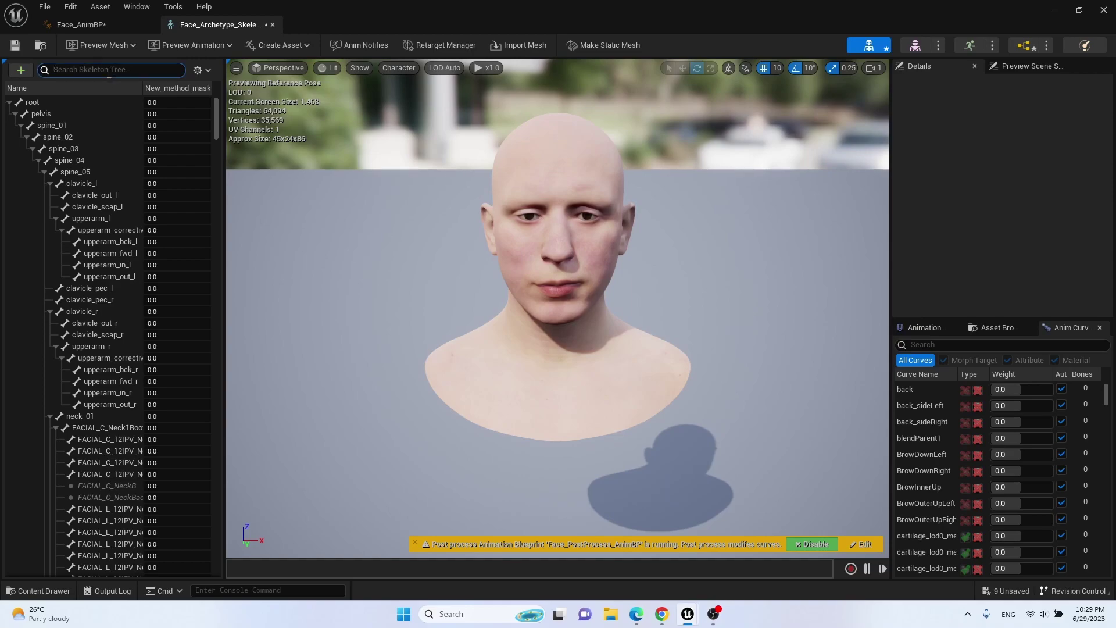
# - Weight the head bone 2.0 in the mask and save the skeleton
pyautogui.write('head')
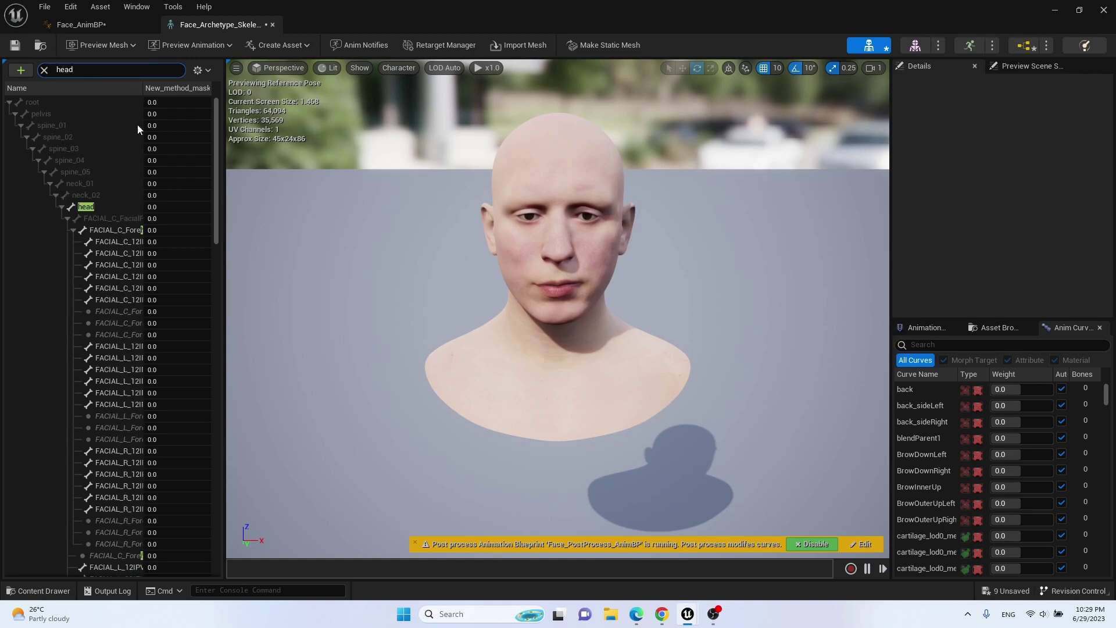
pyautogui.moveTo(170, 209); pyautogui.dragTo(180, 208)
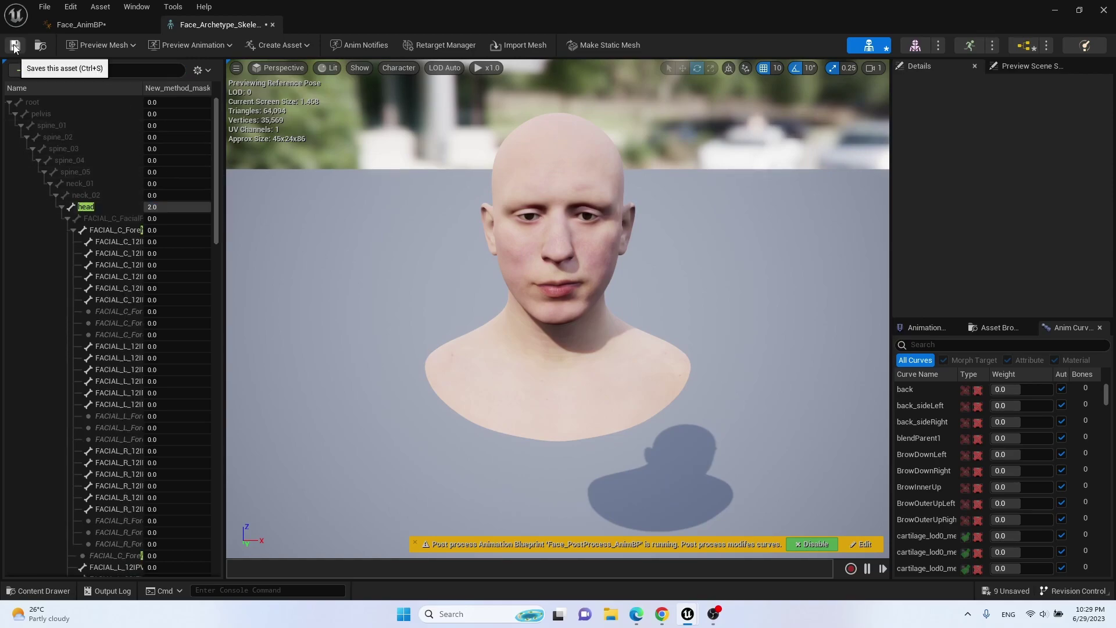
pyautogui.click(14, 47)
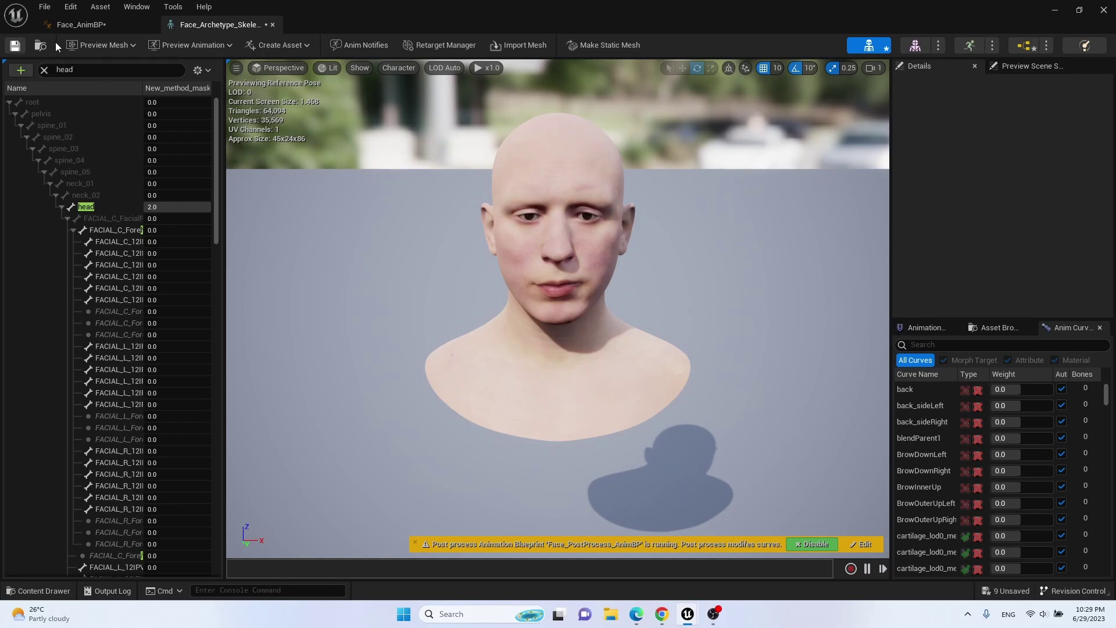
# - Set the Layered blend per bone node's blend mask to New_method_mask, then compile and save Face_AnimBP
pyautogui.click(113, 26)
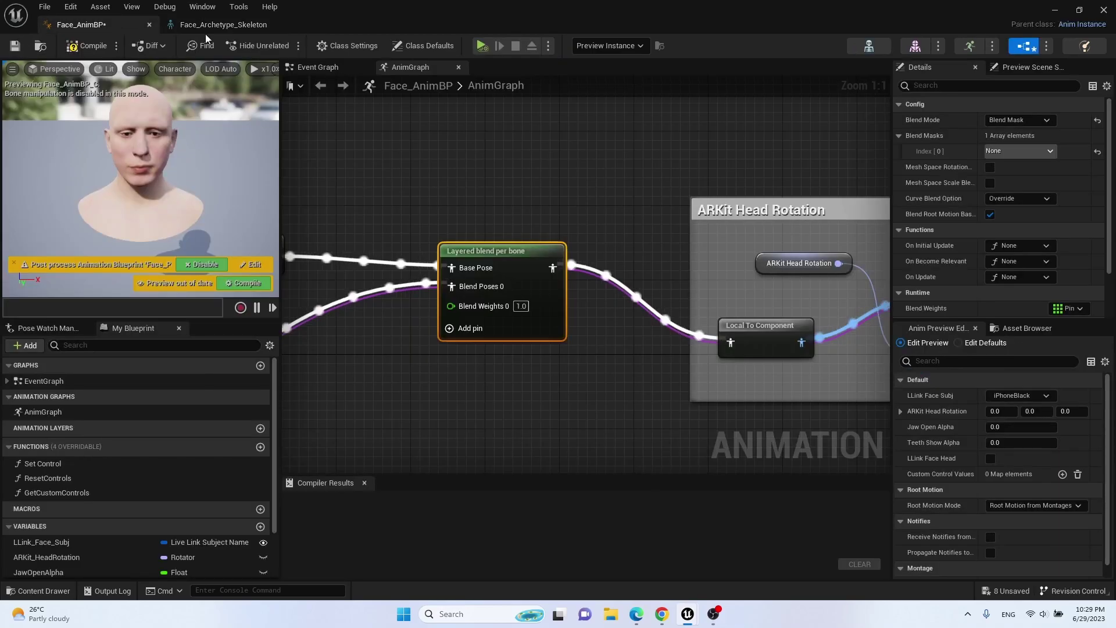
pyautogui.click(1036, 152)
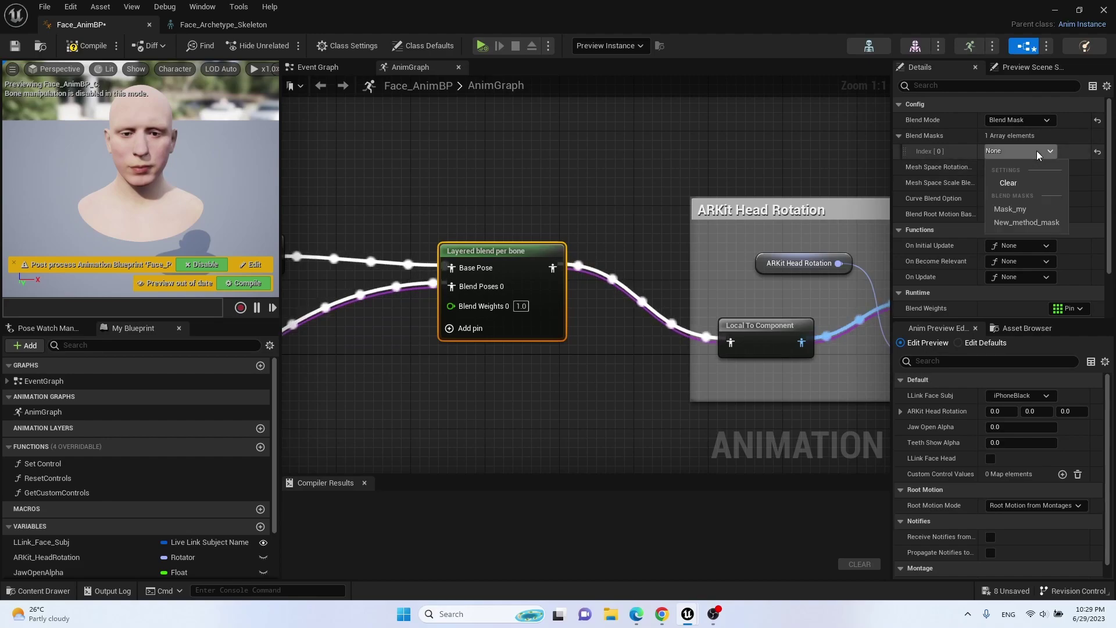
pyautogui.click(1044, 222)
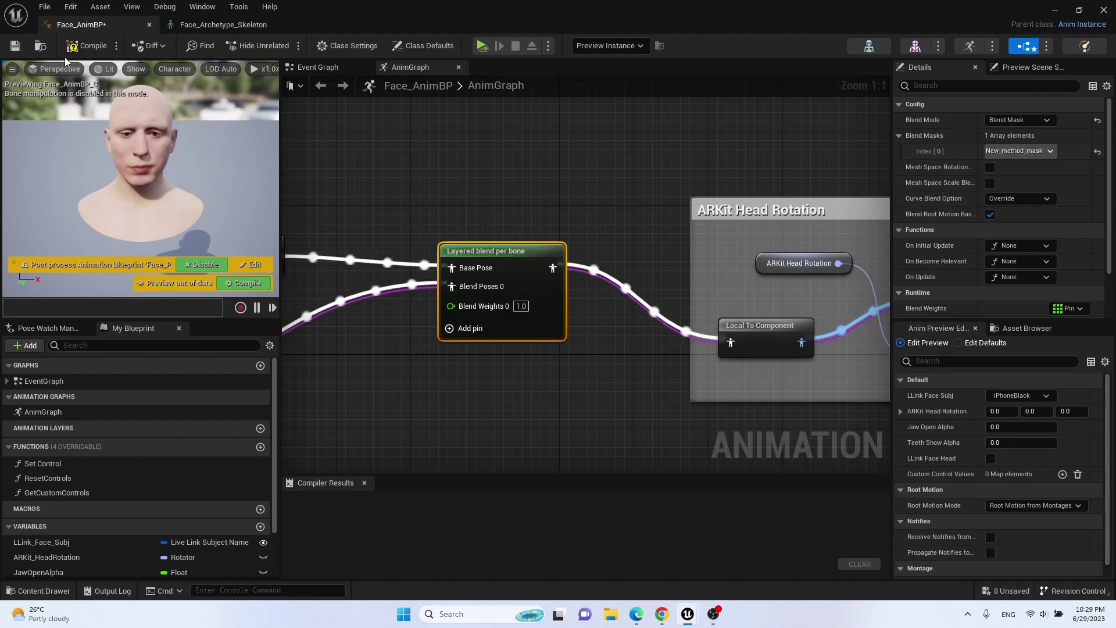
pyautogui.click(15, 46)
pyautogui.click(88, 45)
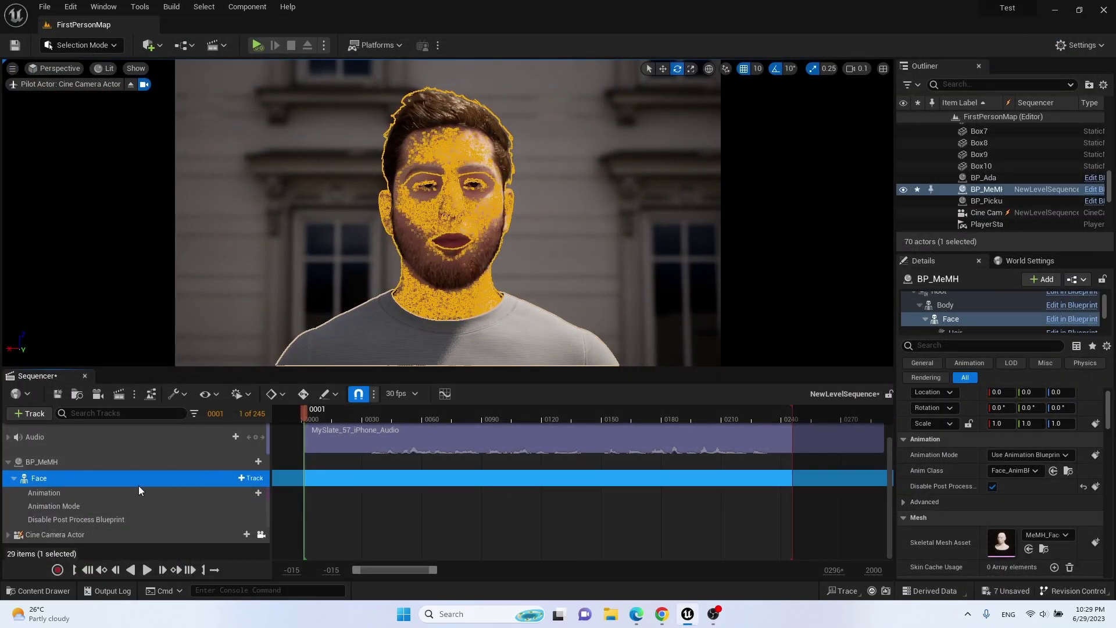
# - Scrub the NewLevelSequence timeline, rewind to frame 0, and play it to check the face animation
pyautogui.moveTo(309, 418); pyautogui.dragTo(505, 413)
pyautogui.click(558, 257)
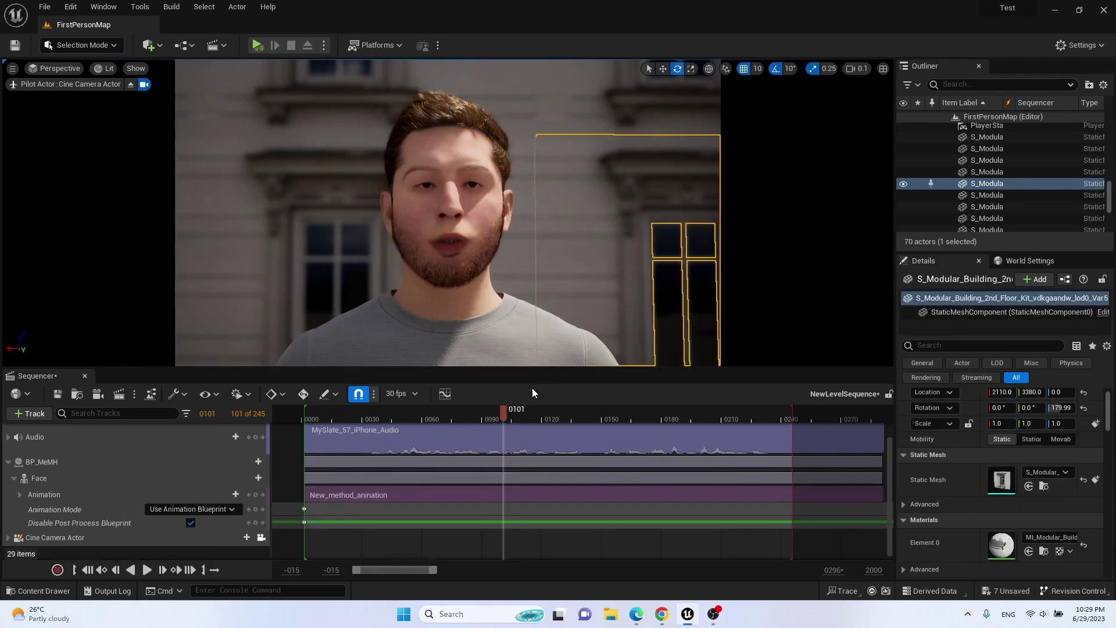
pyautogui.click(329, 414)
pyautogui.moveTo(329, 414); pyautogui.dragTo(305, 417)
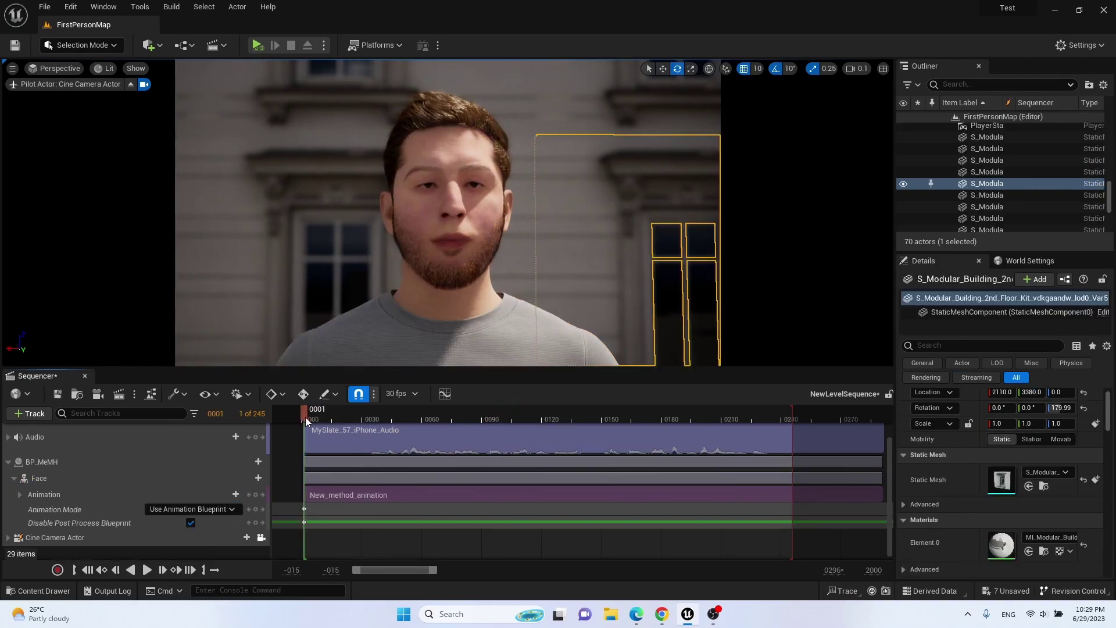
pyautogui.press('space')
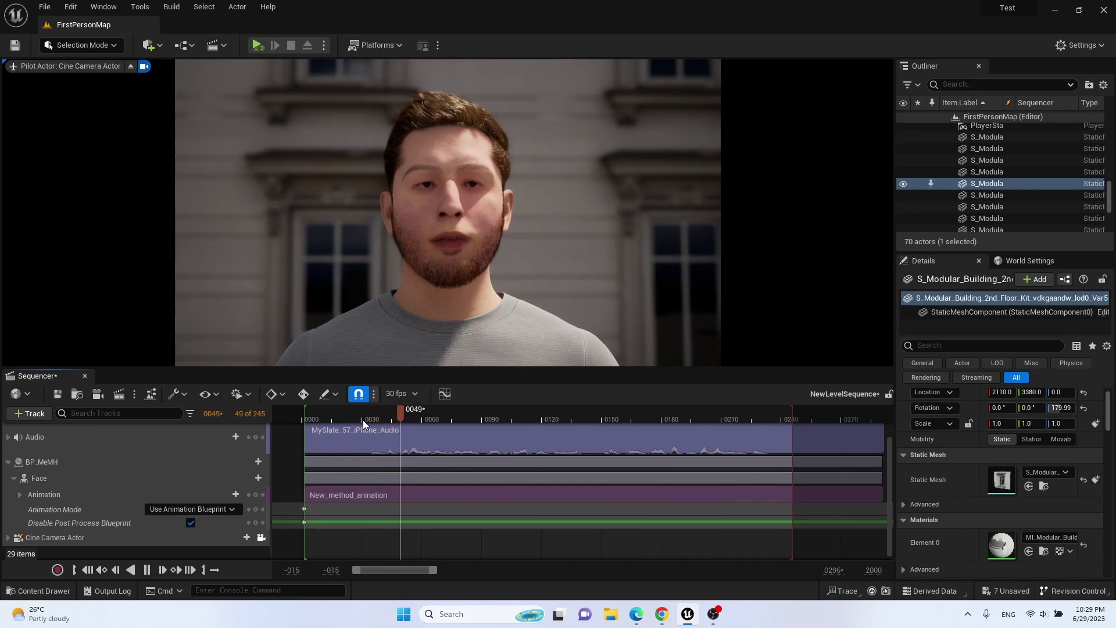